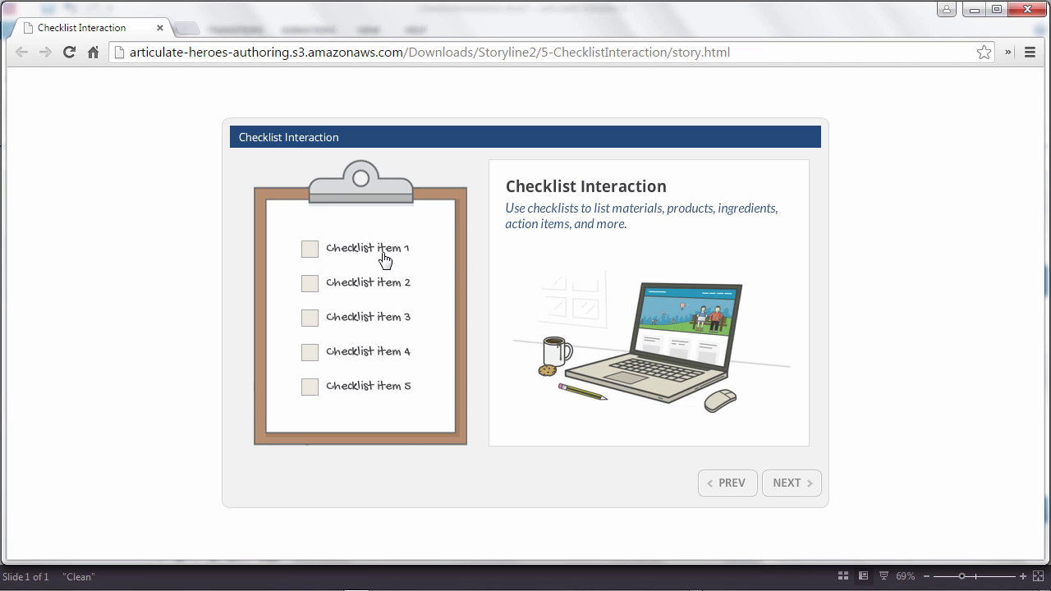
# Try out the published checklist interaction by checking off Checklist items 1 through 5.
pyautogui.click(385, 259)
pyautogui.click(376, 286)
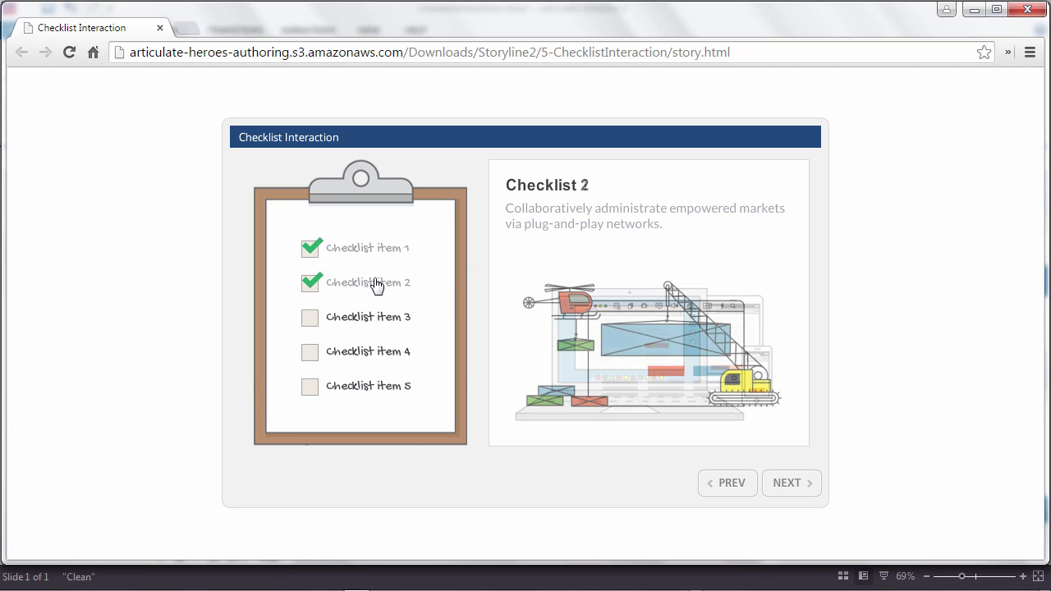
pyautogui.click(362, 317)
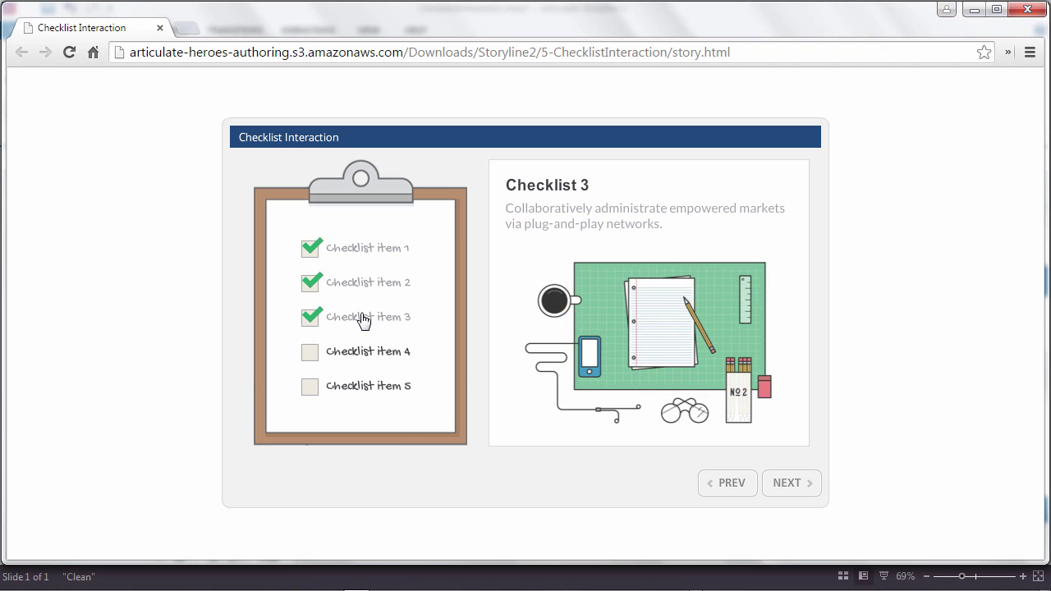
pyautogui.click(363, 353)
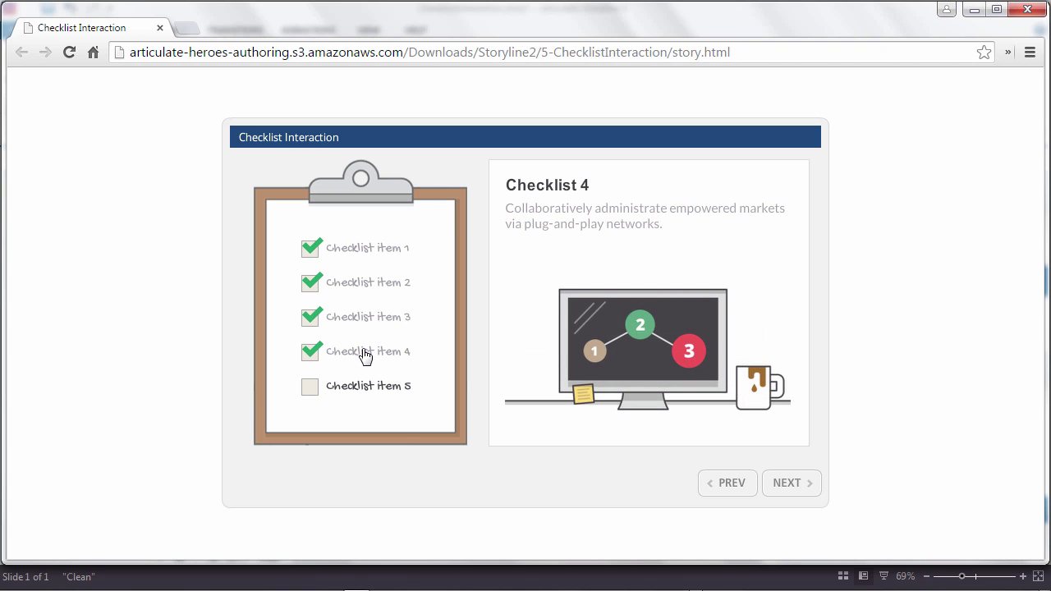
pyautogui.click(370, 387)
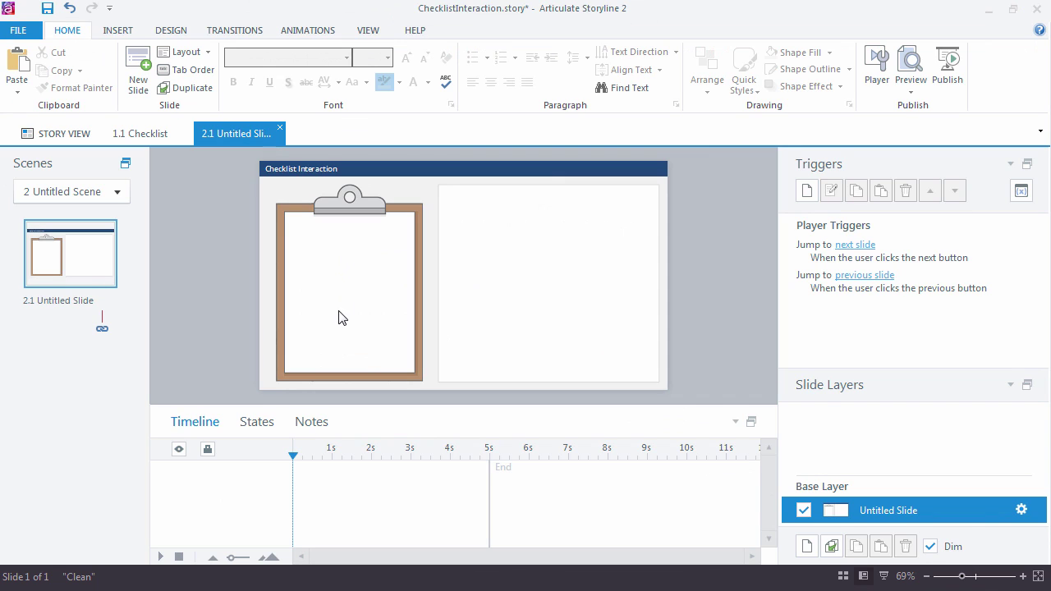
# Add a text box reading "Checklist item 1" and place it on the upper part of the clipboard's white page.
pyautogui.click(326, 270)
pyautogui.write('Checklist')
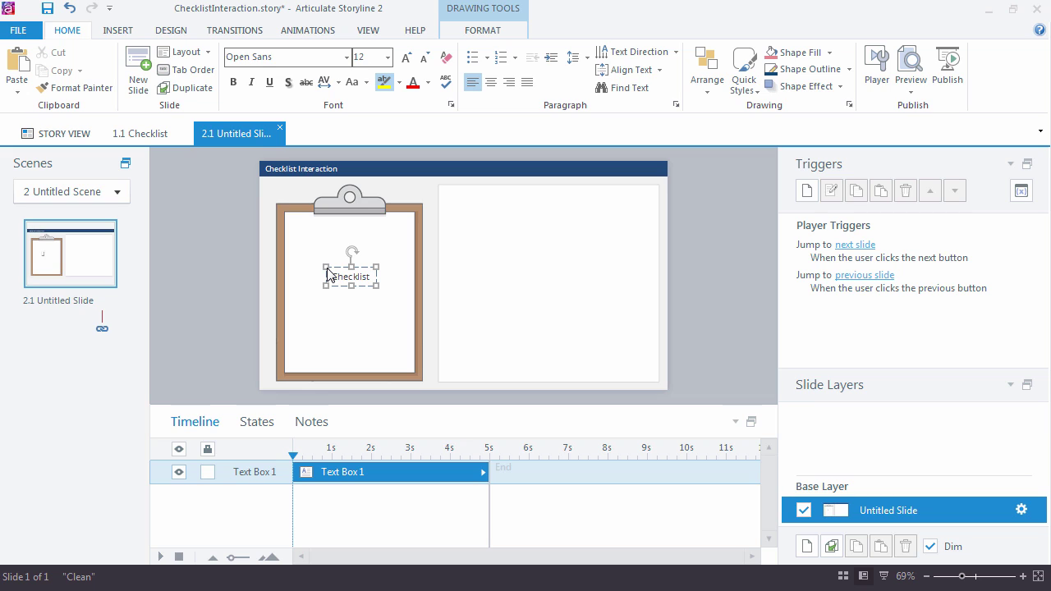
pyautogui.write(' item 1')
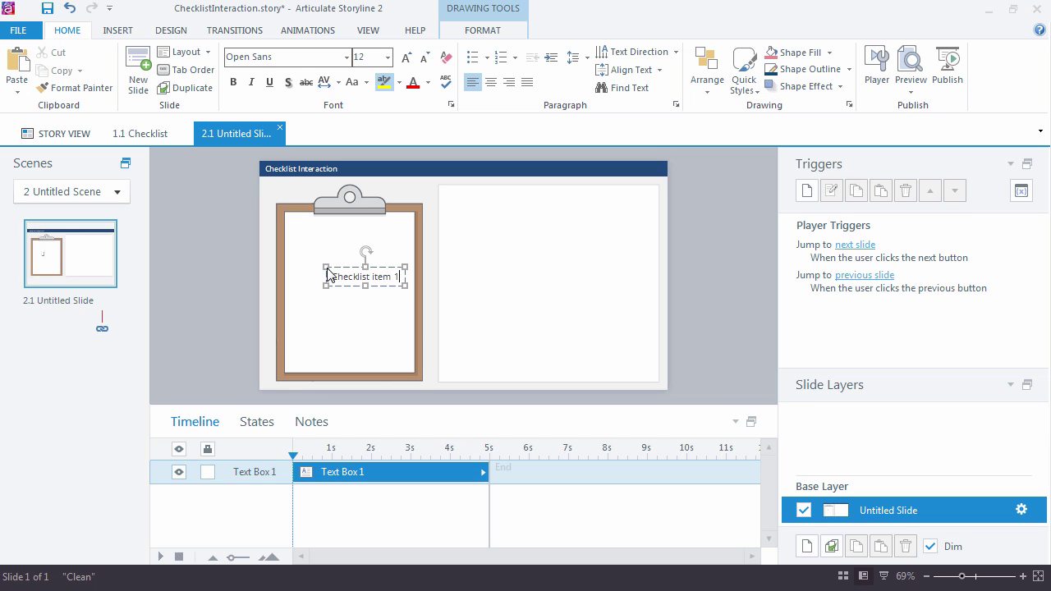
pyautogui.moveTo(379, 267); pyautogui.dragTo(369, 247)
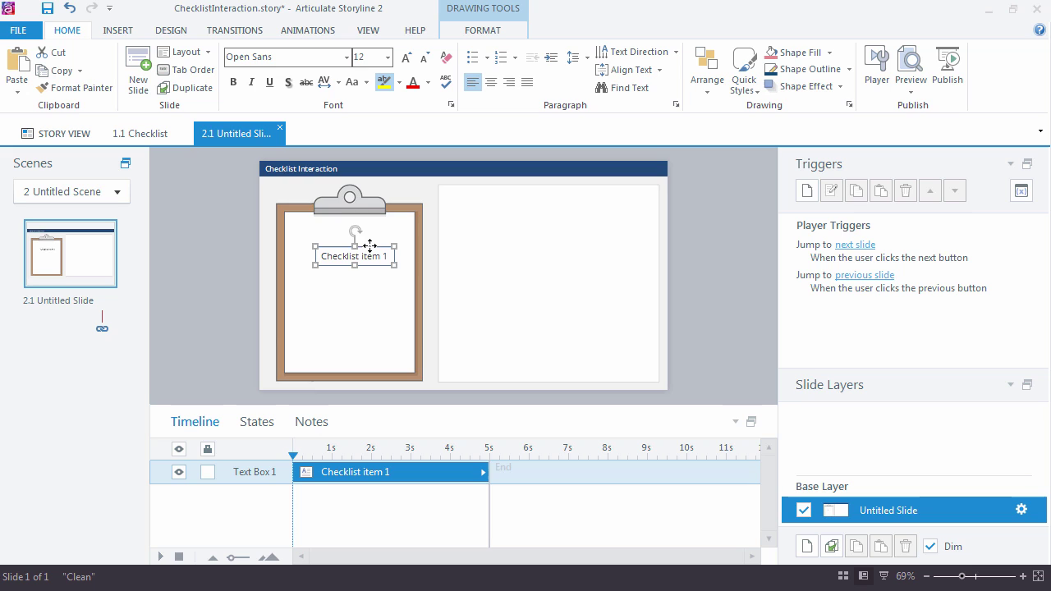
# Start editing the states of the "Checklist item 1" text box.
pyautogui.scroll(-2, 322, 242)
pyautogui.scroll(4, 323, 242)
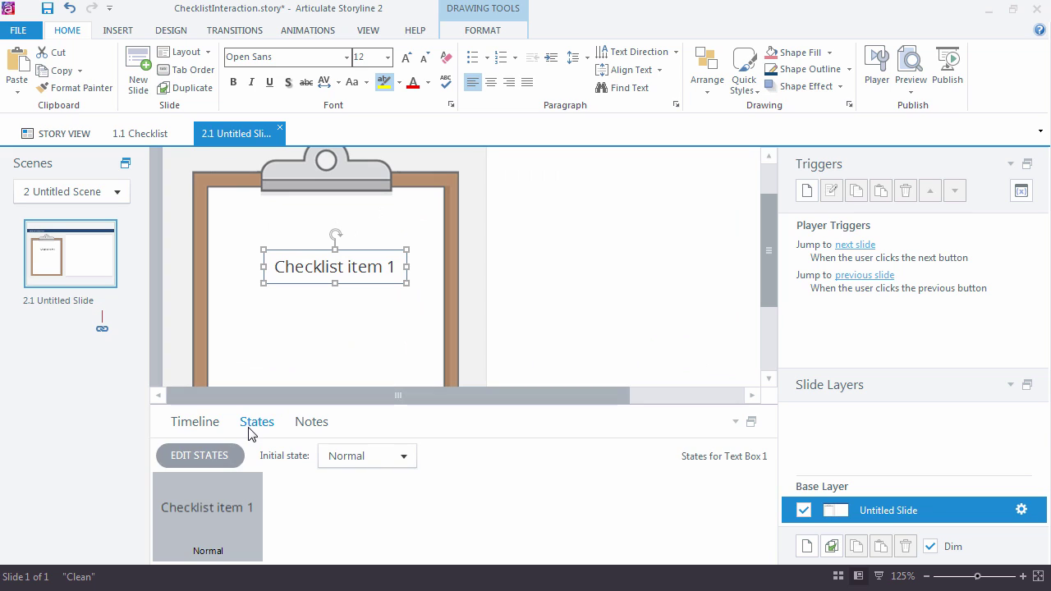
pyautogui.click(253, 423)
pyautogui.click(224, 456)
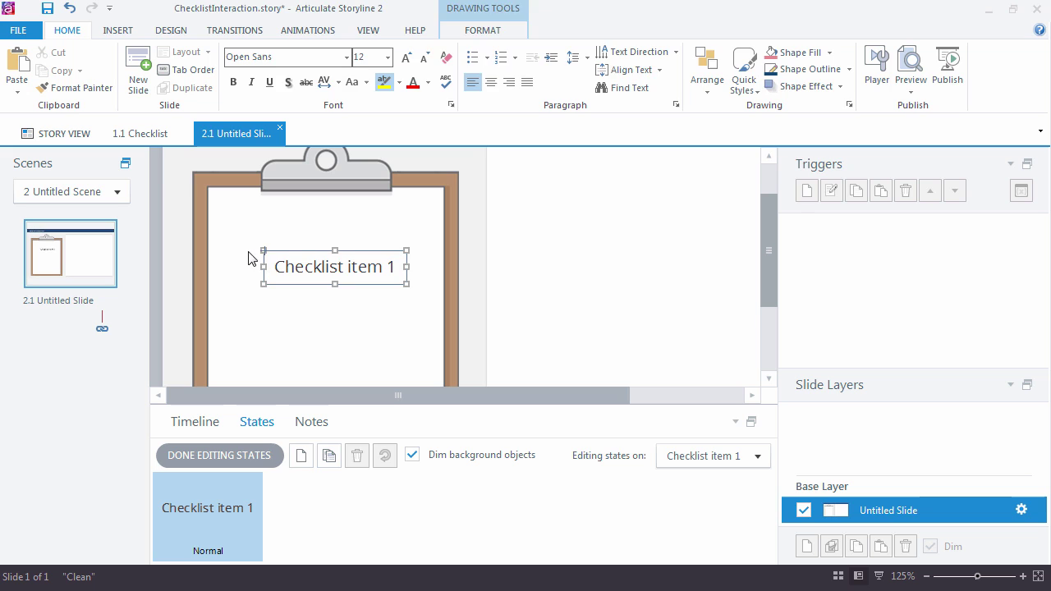
pyautogui.moveTo(249, 252); pyautogui.dragTo(220, 299)
pyautogui.click(284, 282)
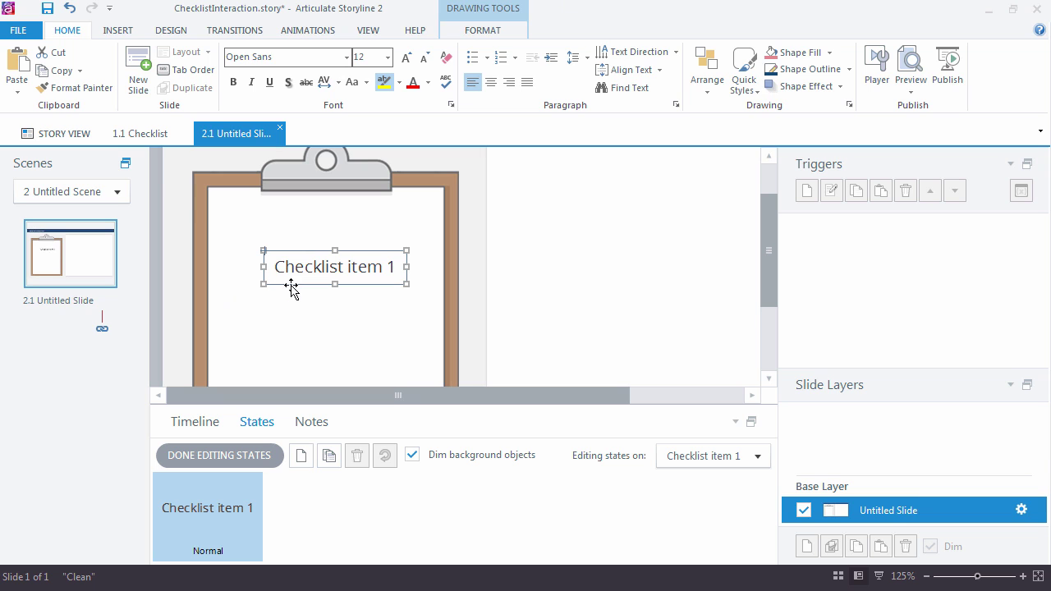
# Insert a square about 25 by 25 px in the Normal state as a checkbox and align it just before the text.
pyautogui.click(117, 30)
pyautogui.click(297, 84)
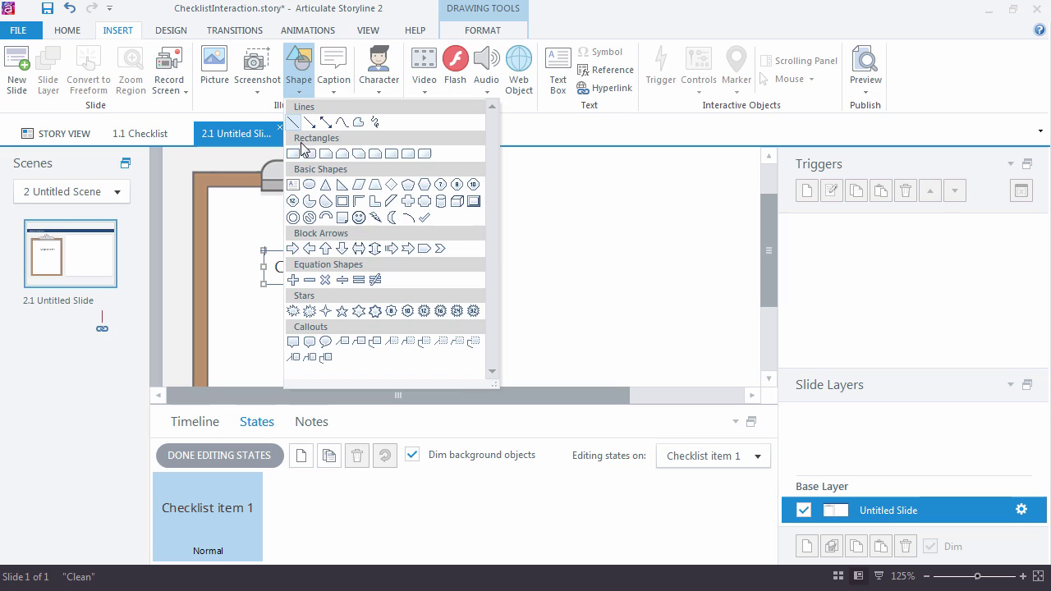
pyautogui.click(291, 153)
pyautogui.moveTo(255, 249)
pyautogui.mouseDown()
pyautogui.moveTo(223, 284)
pyautogui.moveTo(232, 265)
pyautogui.moveTo(255, 273)
pyautogui.mouseUp()
pyautogui.click(266, 265)
pyautogui.click(377, 326)
pyautogui.click(261, 275)
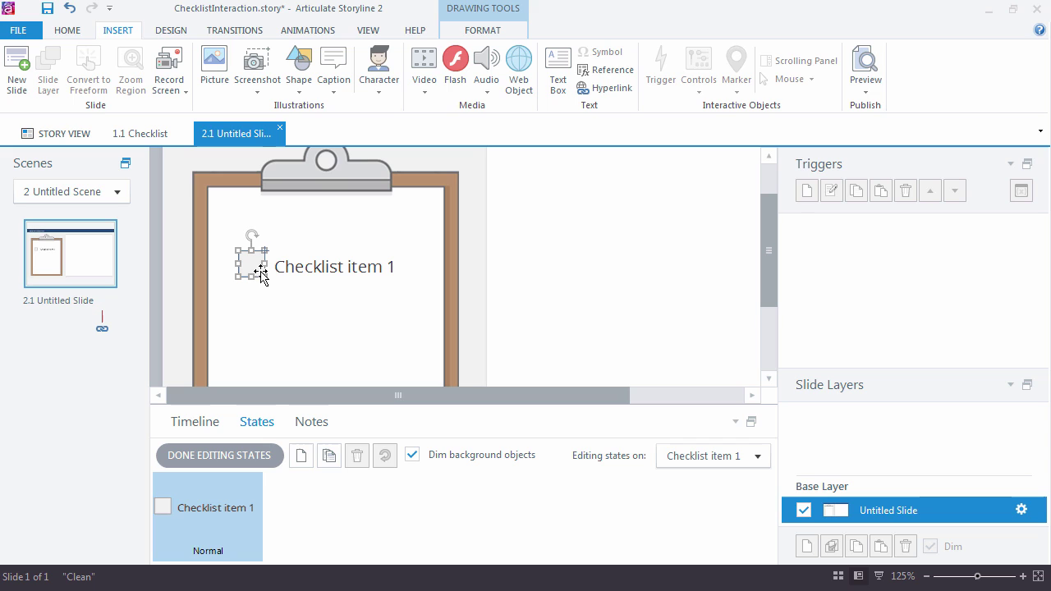
pyautogui.click(283, 243)
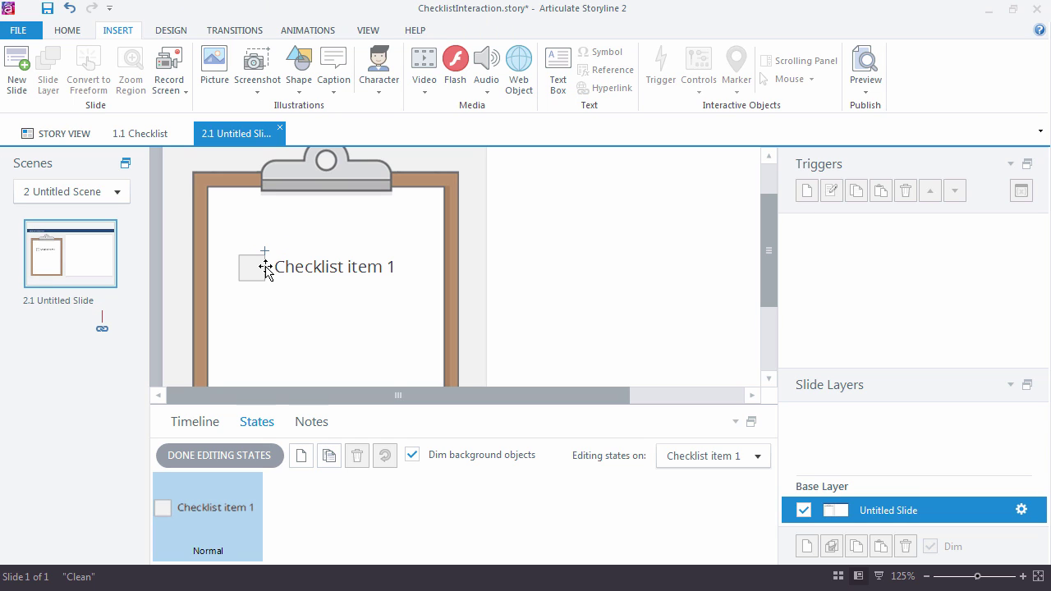
pyautogui.click(266, 271)
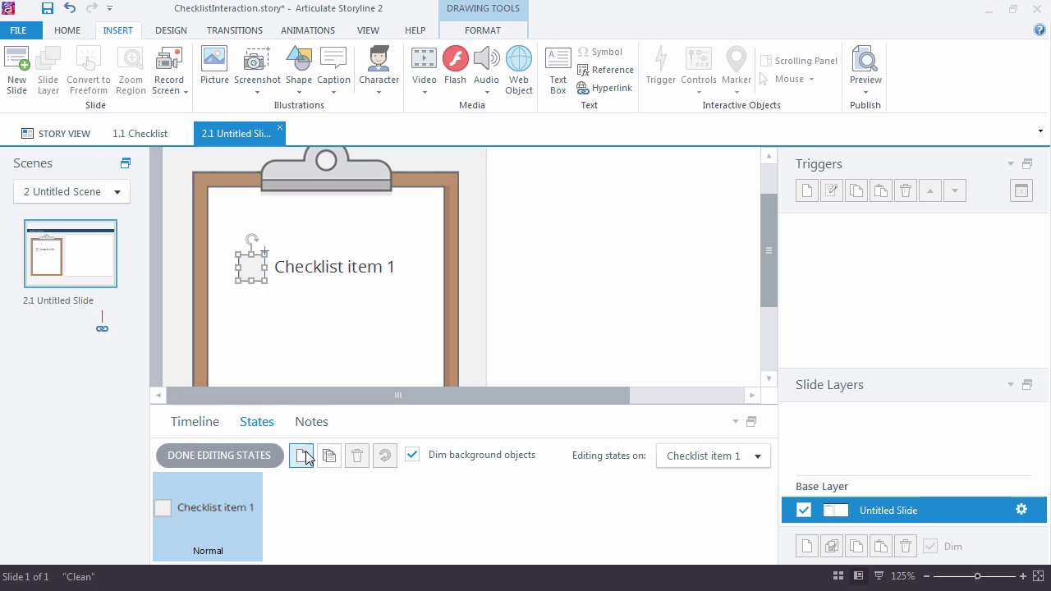
# Add a Hover state to the checklist item and give its checkbox square a blue outline.
pyautogui.click(323, 457)
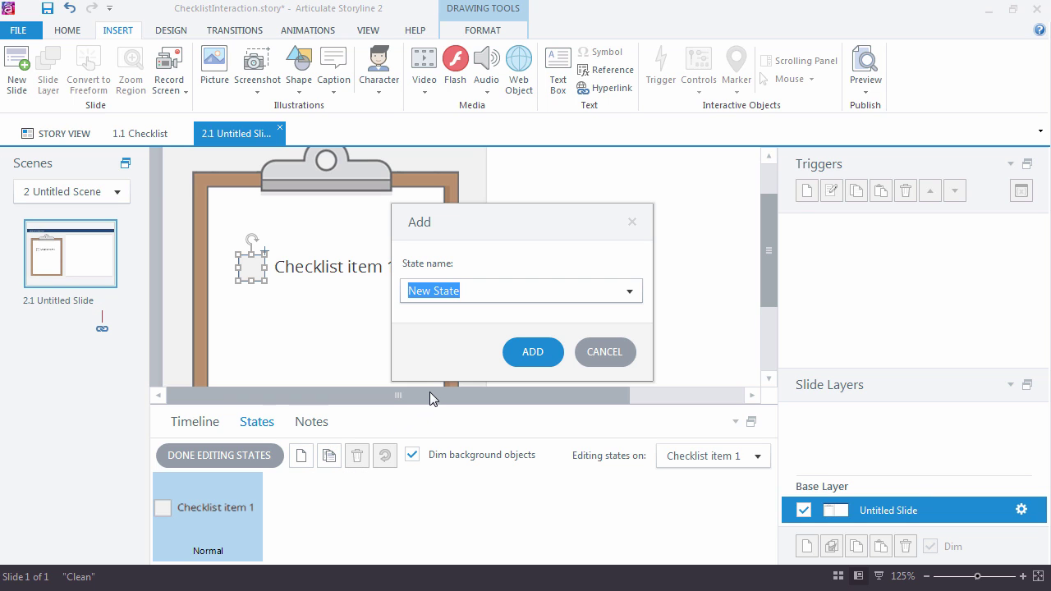
pyautogui.write('Hover')
pyautogui.press('Return')
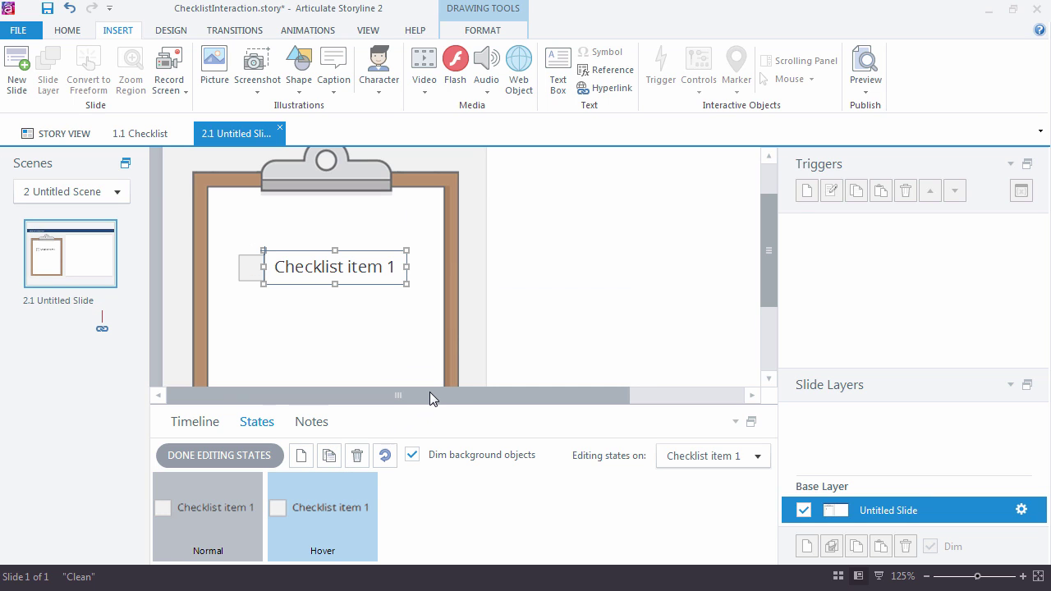
pyautogui.click(252, 267)
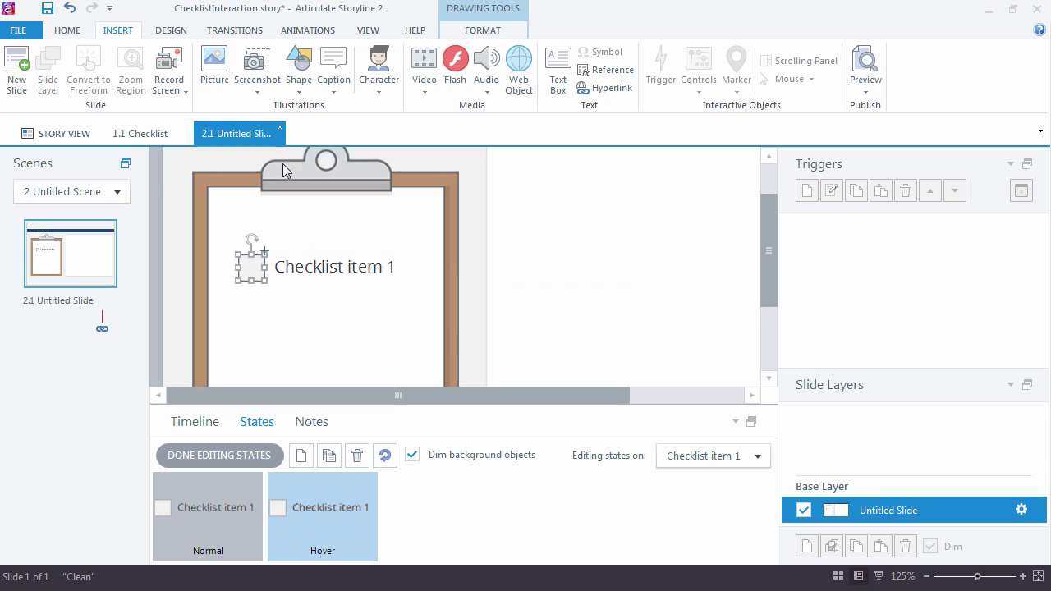
pyautogui.click(483, 32)
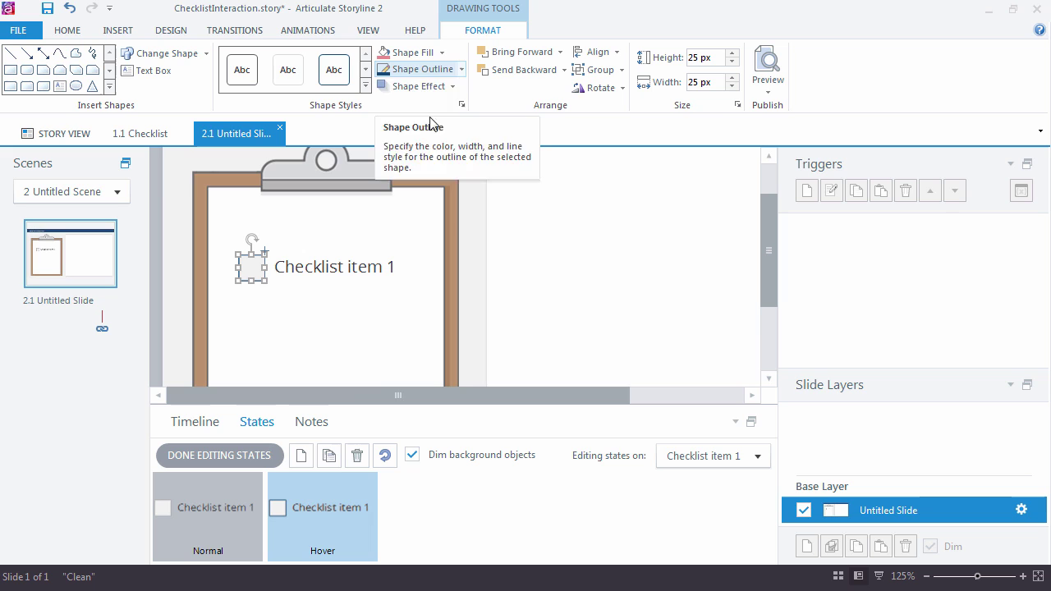
# Add a Visited state to the checklist item as a copy of the Hover state.
pyautogui.click(329, 455)
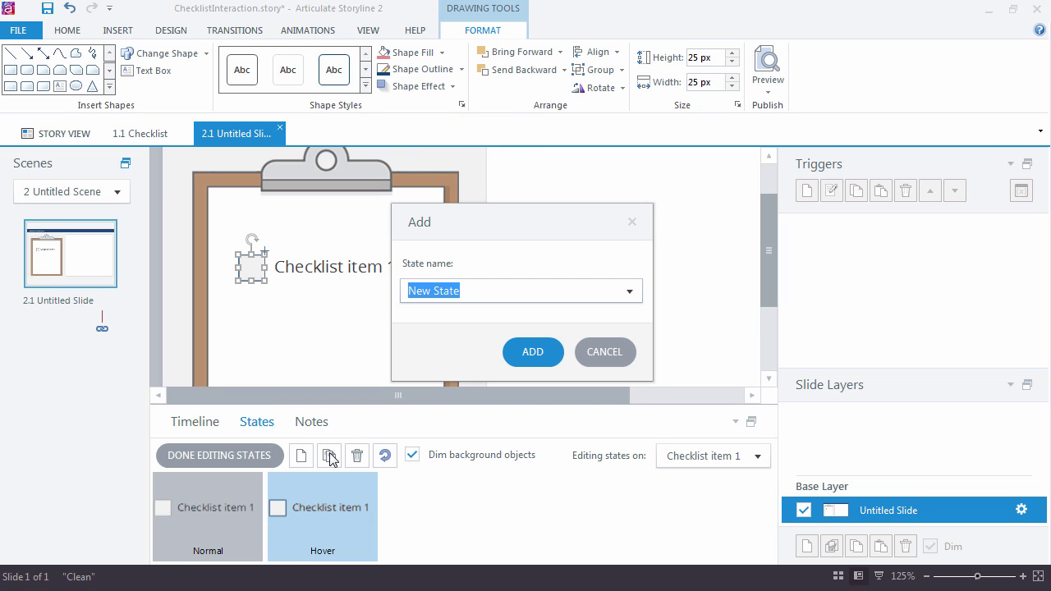
pyautogui.write('Visited')
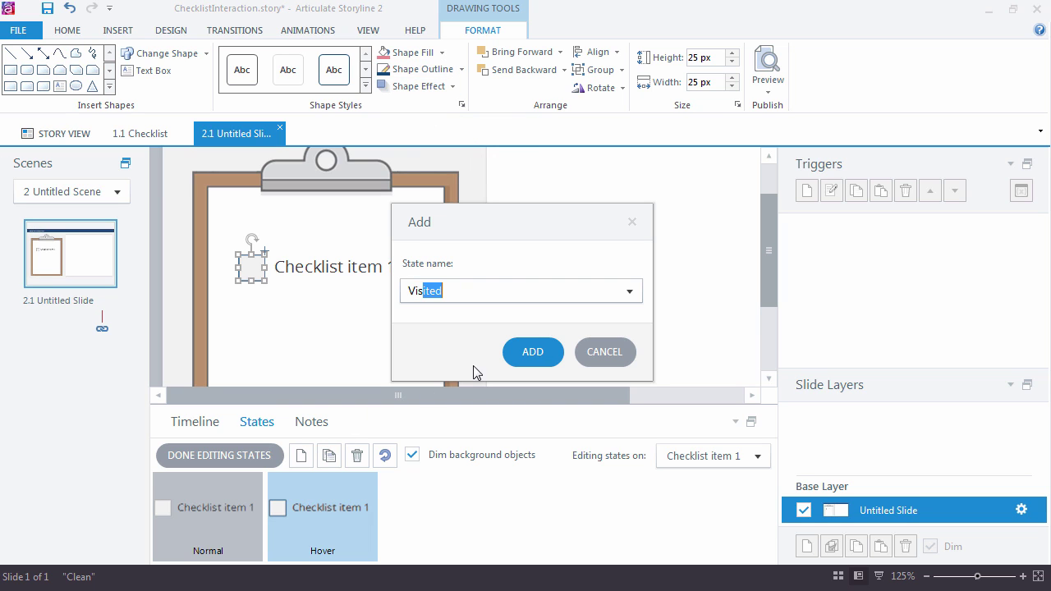
pyautogui.click(511, 357)
# Insert the Checkmark picture into the Visited state and position it over the checkbox square.
pyautogui.click(255, 275)
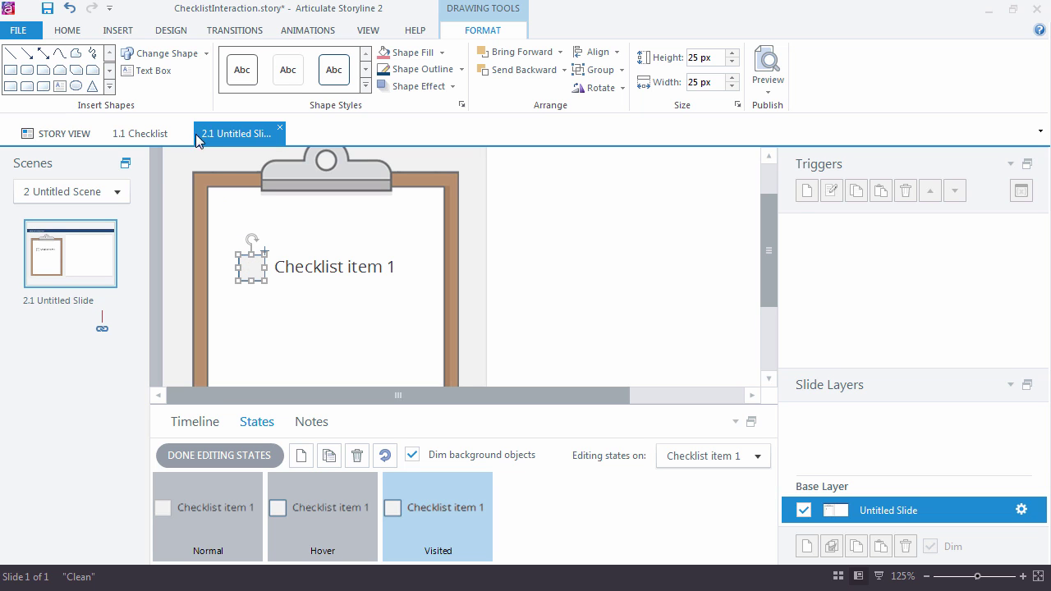
pyautogui.click(120, 33)
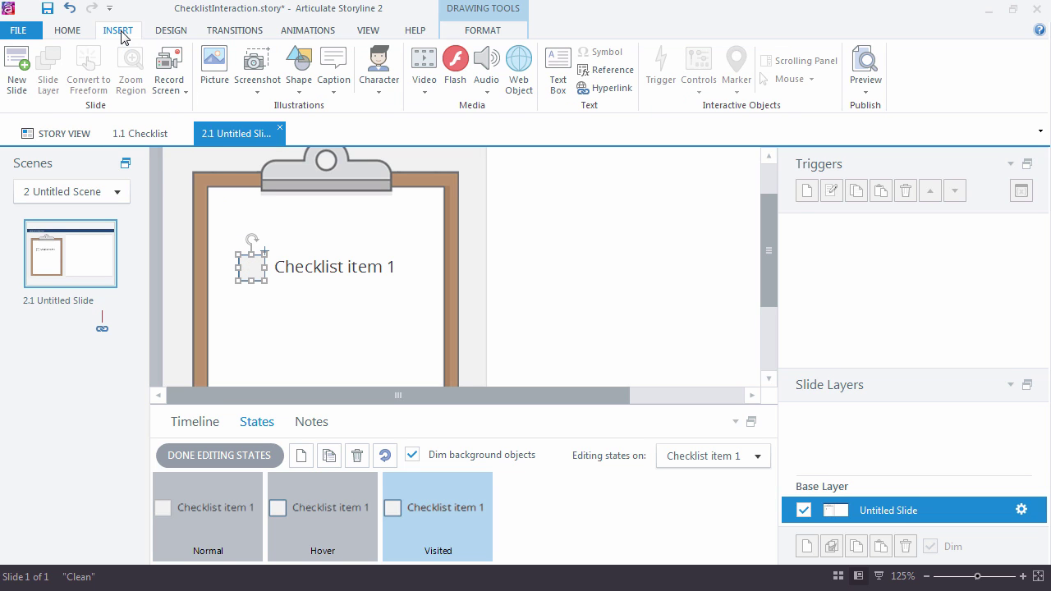
pyautogui.click(213, 64)
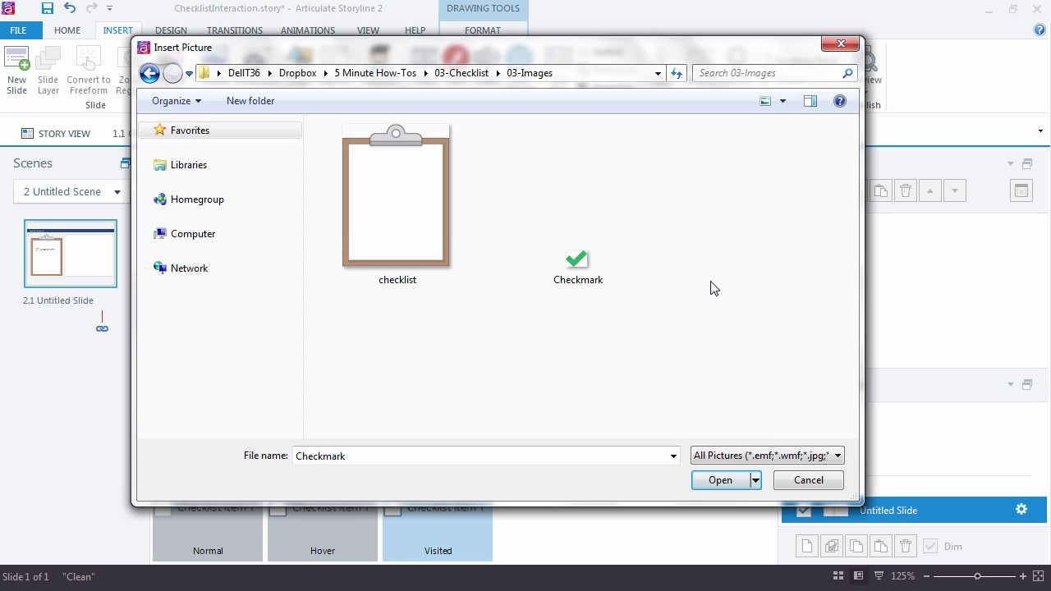
pyautogui.click(576, 261)
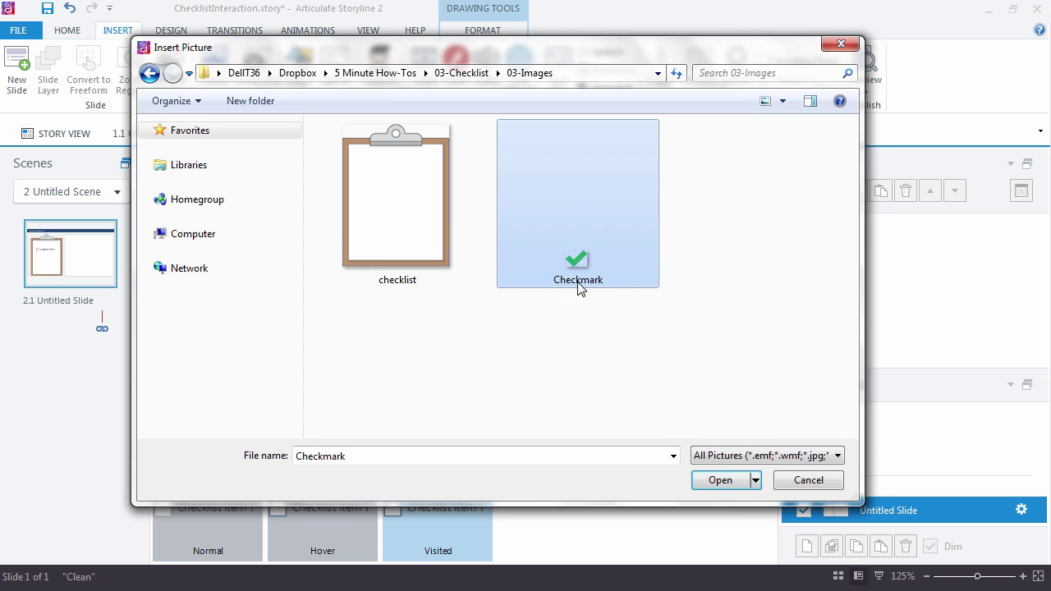
pyautogui.click(716, 481)
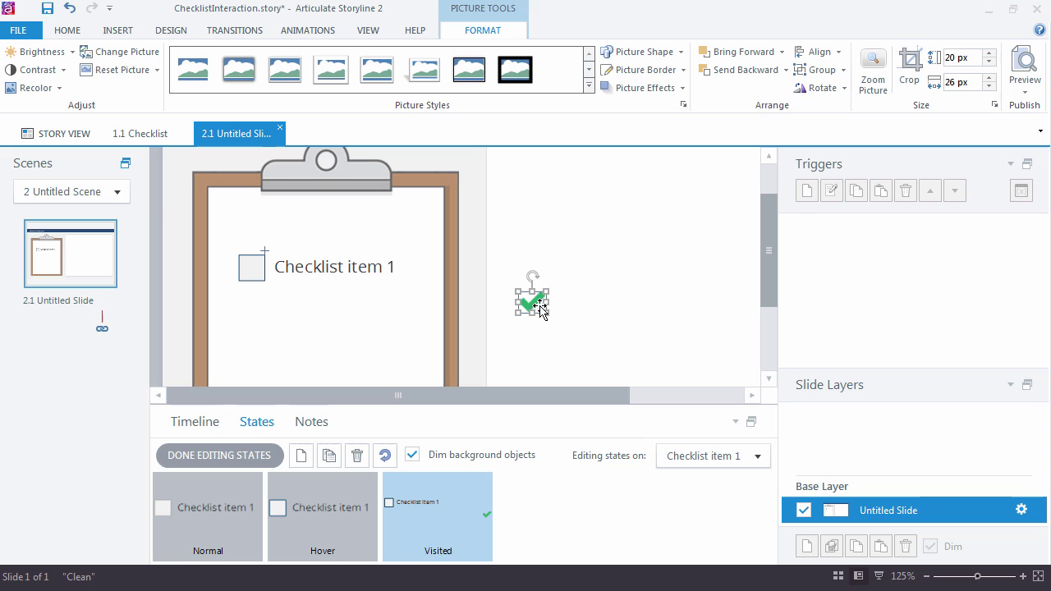
pyautogui.moveTo(545, 309); pyautogui.dragTo(258, 256)
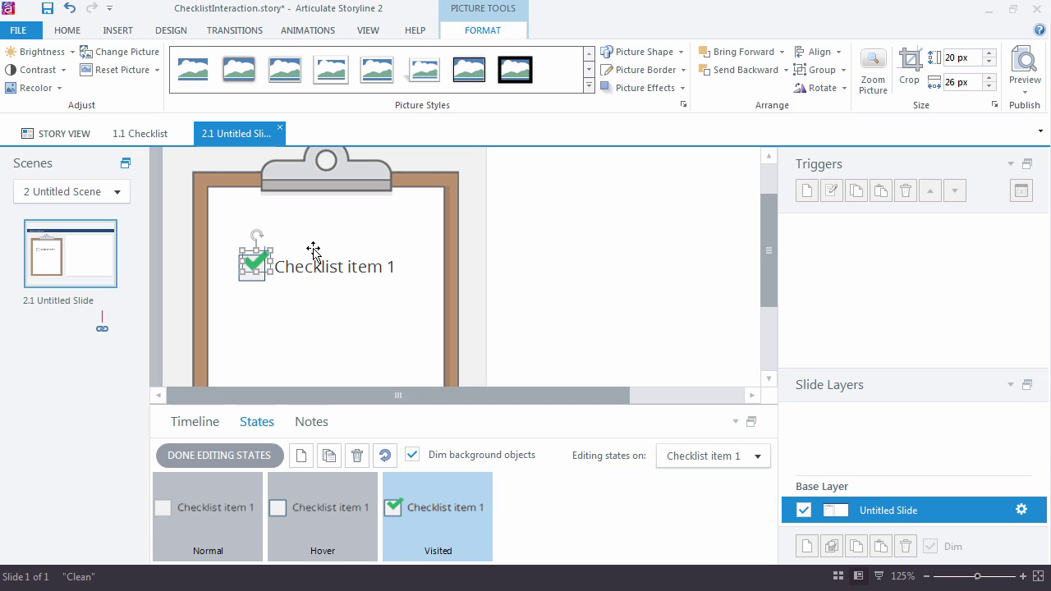
# Review the checklist item's Hover and Visited states and finish editing its states.
pyautogui.click(287, 513)
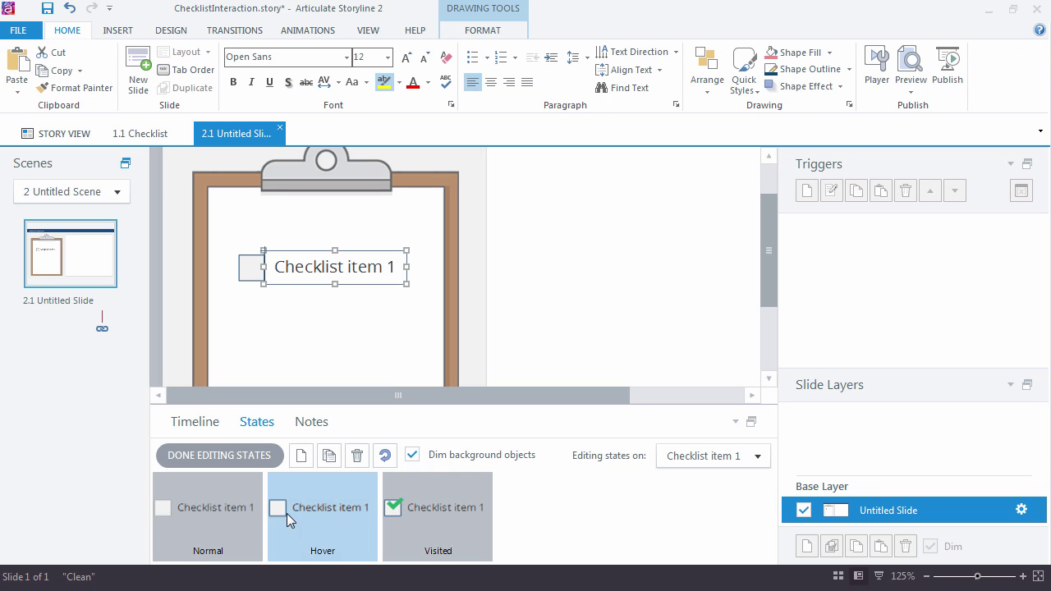
pyautogui.click(402, 518)
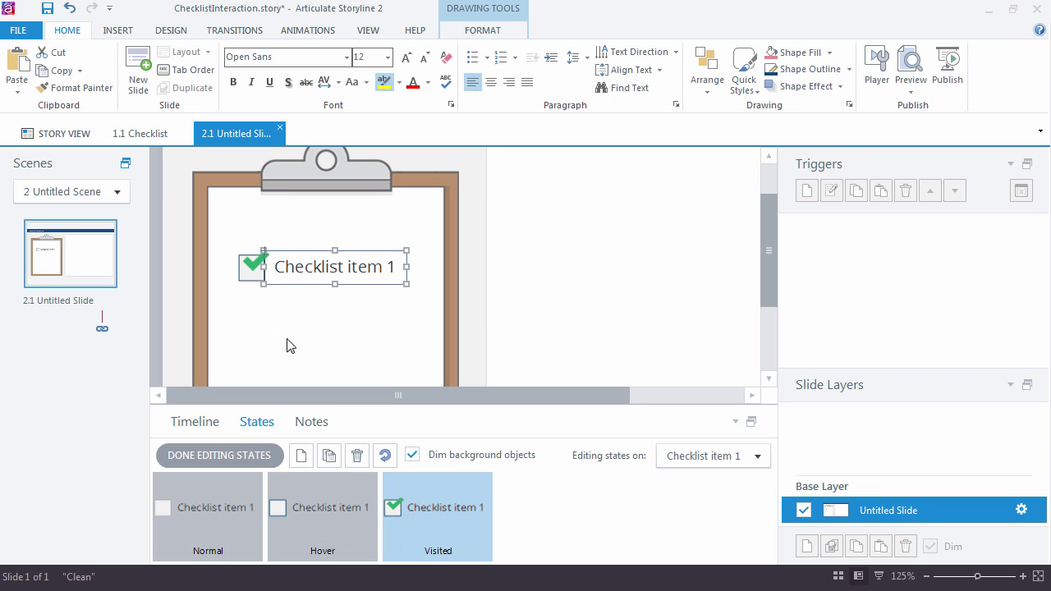
pyautogui.click(249, 264)
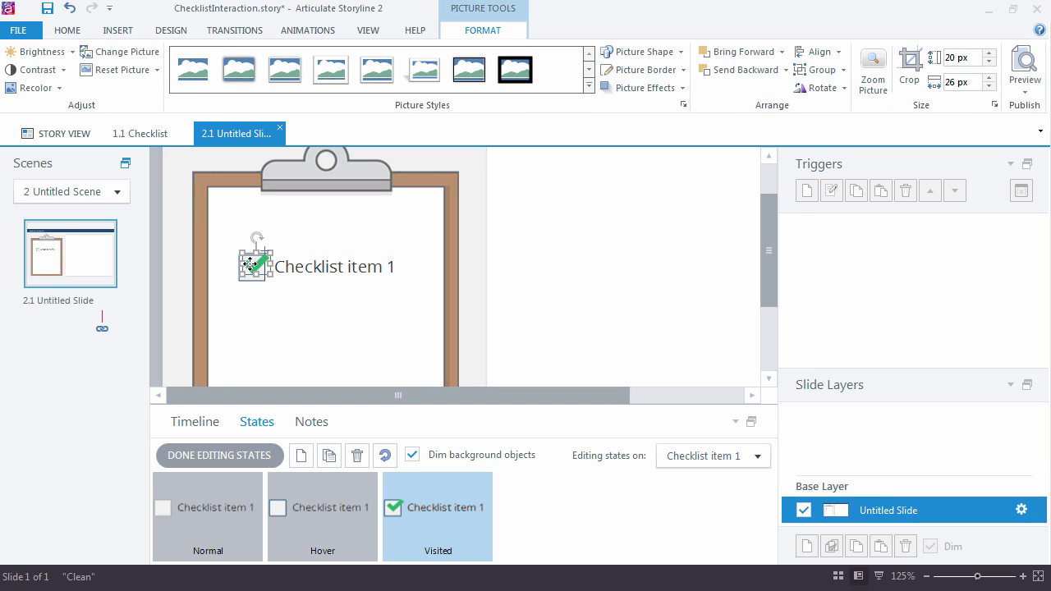
pyautogui.click(224, 456)
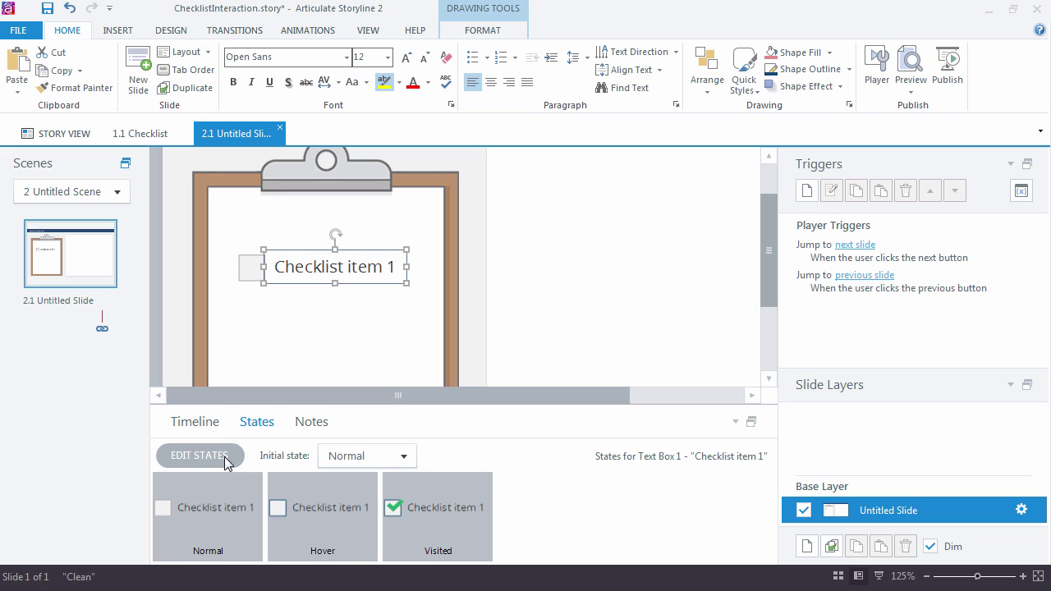
# Add a new slide layer and name it "Checklist Layer 1".
pyautogui.click(1037, 577)
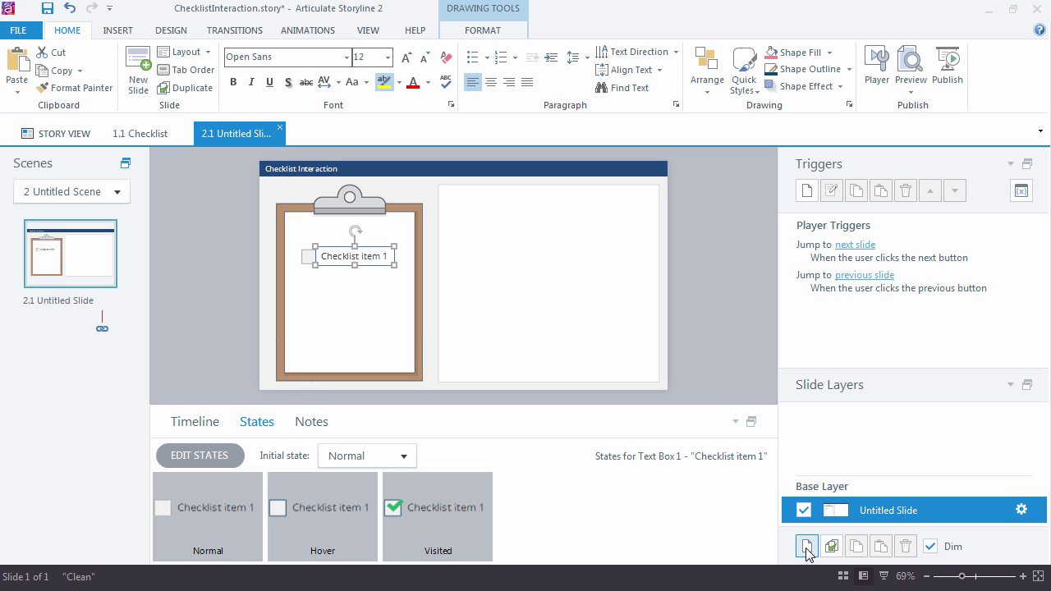
pyautogui.click(807, 547)
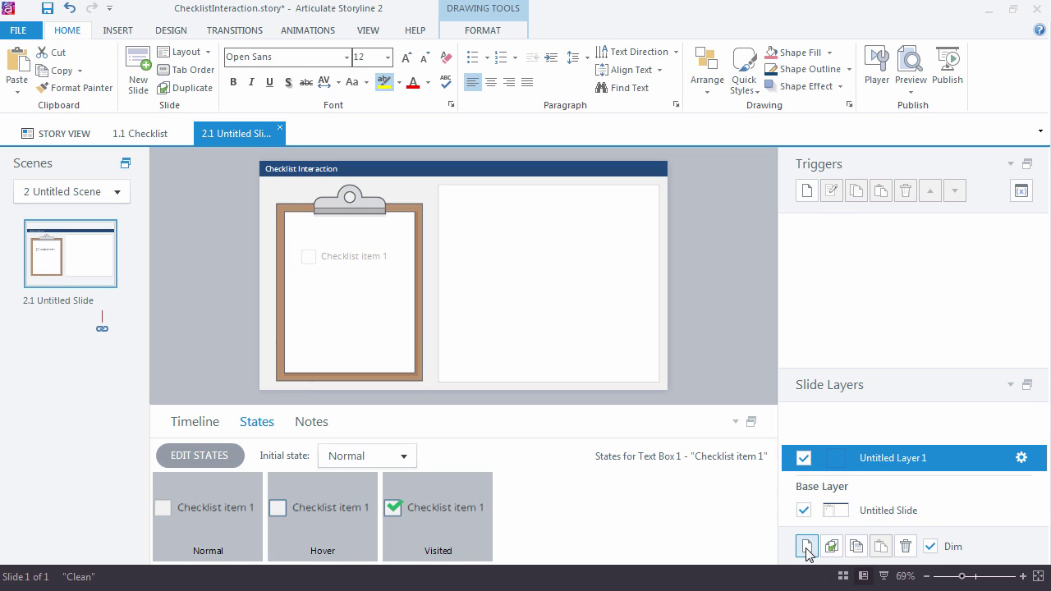
pyautogui.doubleClick(883, 459)
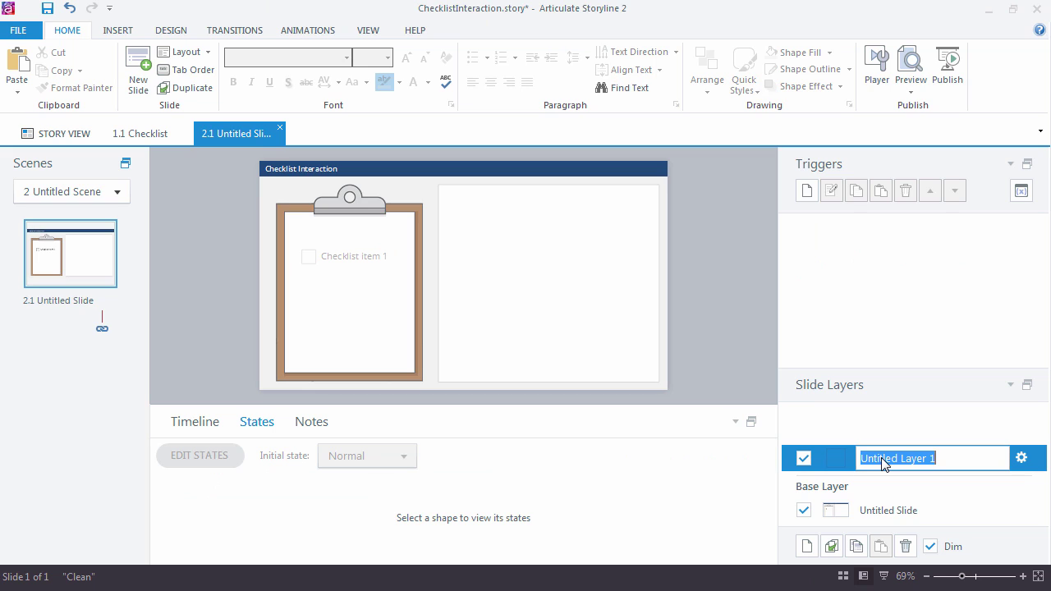
pyautogui.write('Checklist Layer 1')
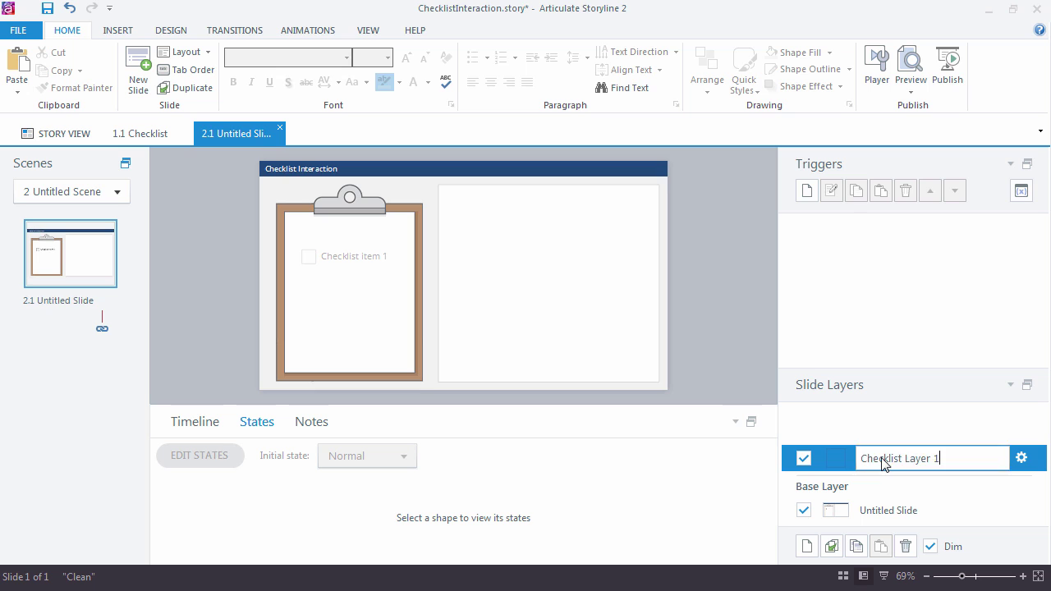
pyautogui.press('Return')
# Add a "Heading Text" text box on Checklist Layer 1 and place it at the upper left of the white content panel.
pyautogui.click(563, 312)
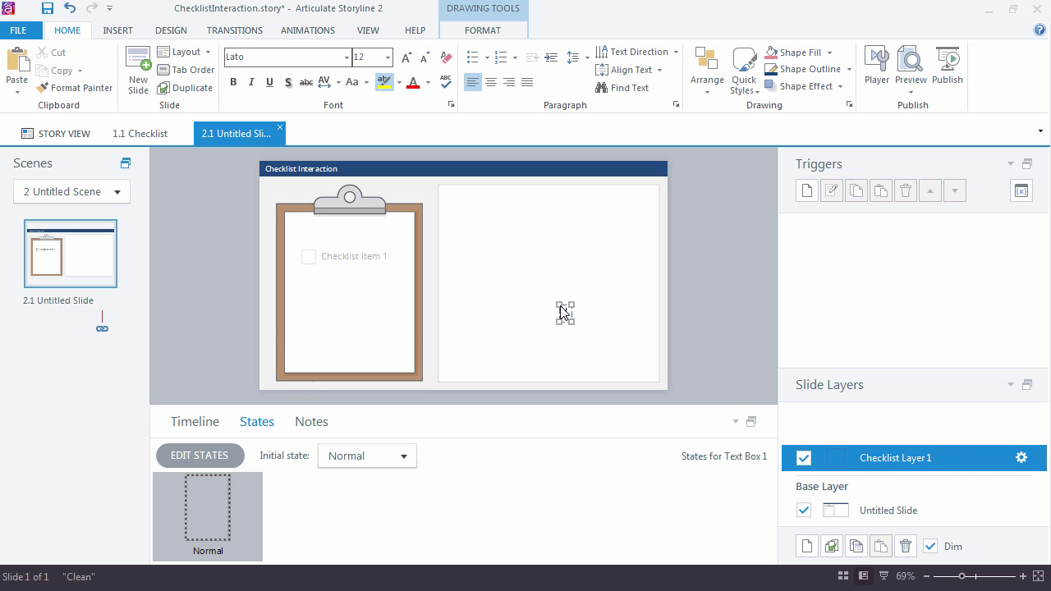
pyautogui.write('Heading Text')
pyautogui.moveTo(598, 301); pyautogui.dragTo(493, 199)
# Add a "Body text" text box directly below the heading in the white content panel.
pyautogui.click(479, 233)
pyautogui.click(479, 233)
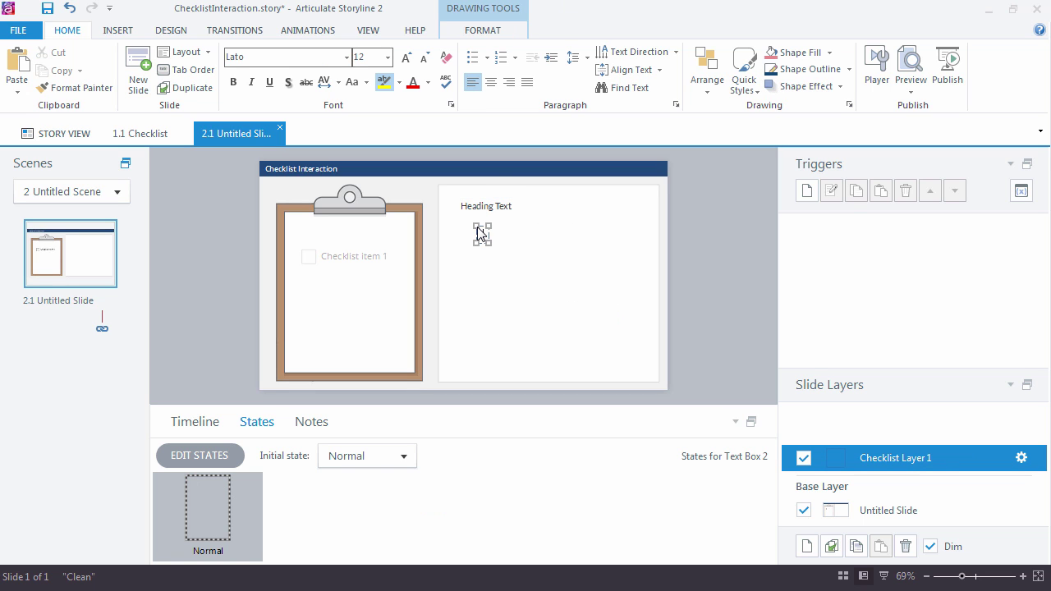
pyautogui.write('Body text')
pyautogui.moveTo(507, 220); pyautogui.dragTo(616, 356)
pyautogui.moveTo(448, 269); pyautogui.dragTo(609, 351)
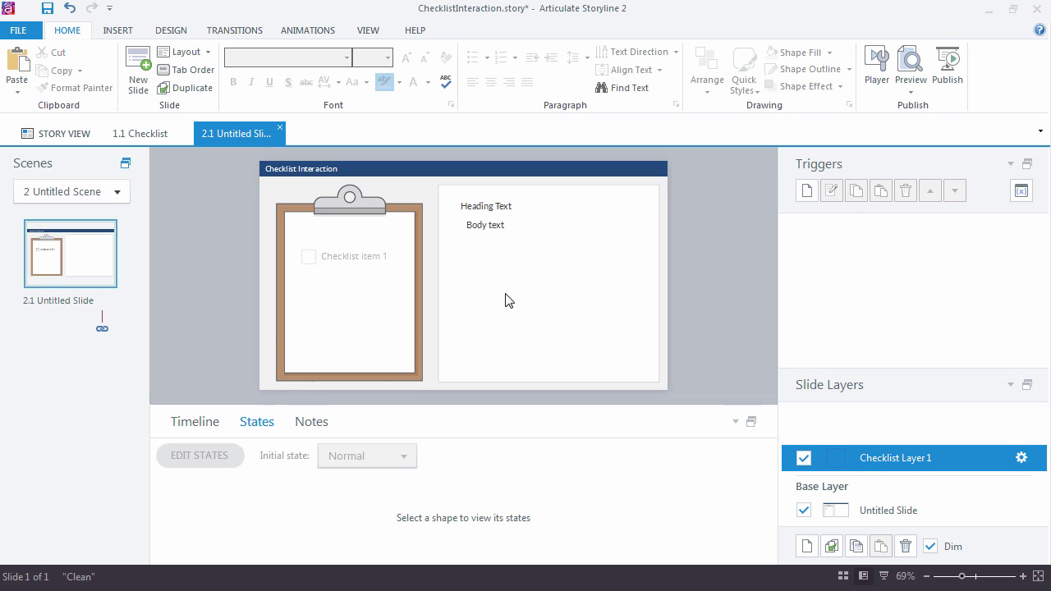
# Insert the picture image-2 on Checklist Layer 1 and scale it to fill the content panel below the body text.
pyautogui.click(123, 31)
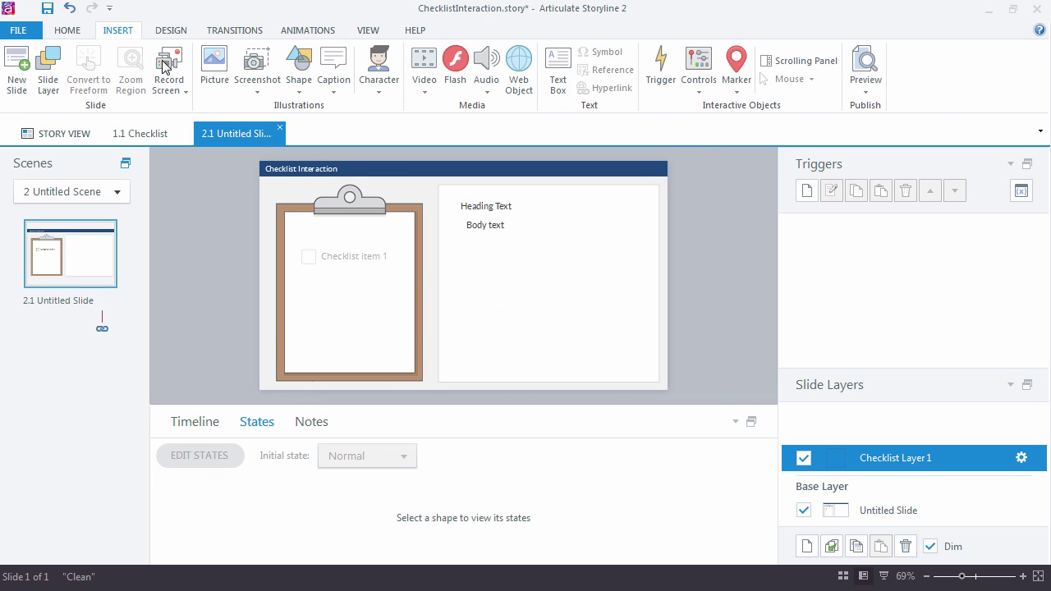
pyautogui.click(212, 69)
pyautogui.click(594, 179)
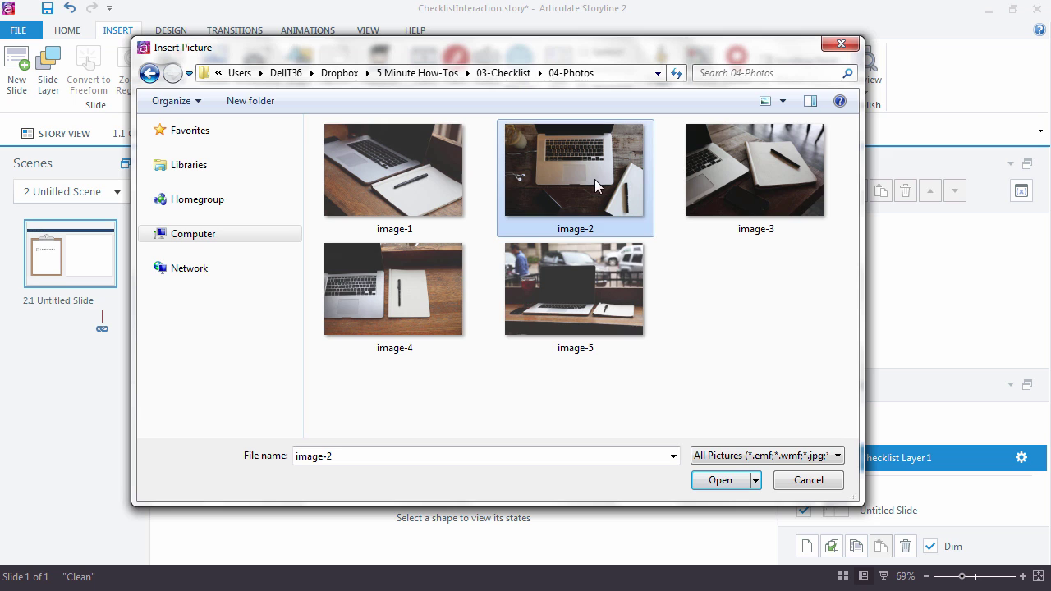
pyautogui.click(720, 481)
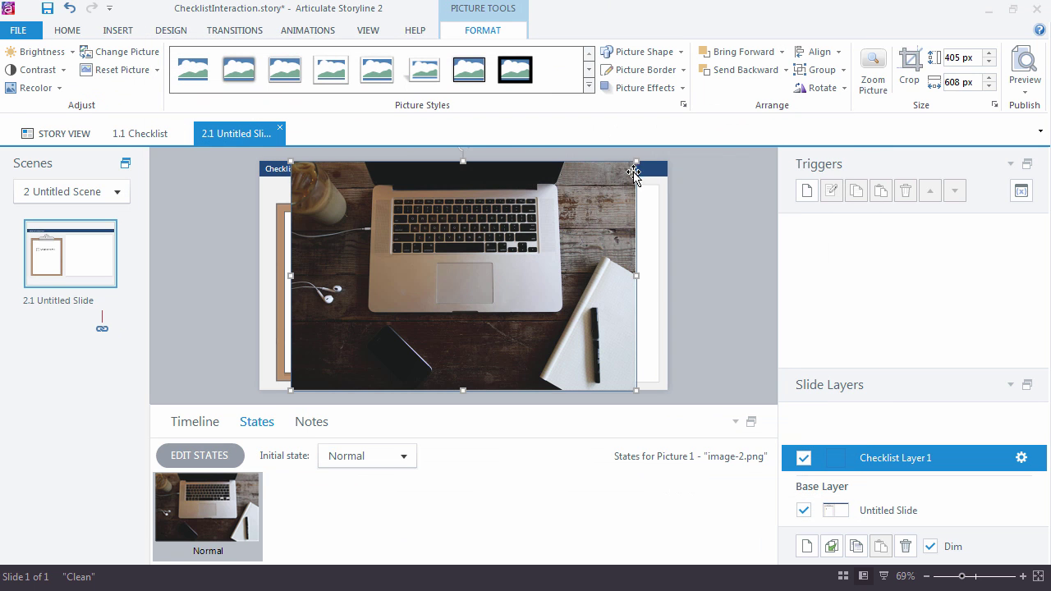
pyautogui.moveTo(636, 164); pyautogui.dragTo(467, 273)
pyautogui.moveTo(411, 317); pyautogui.dragTo(565, 301)
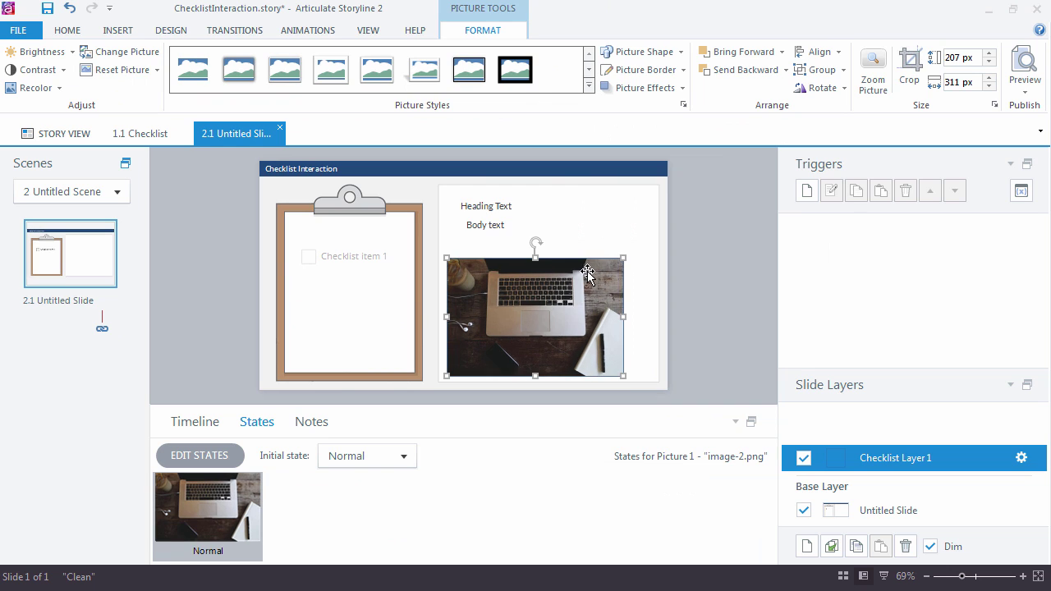
pyautogui.moveTo(622, 258); pyautogui.dragTo(655, 239)
# Align the left edges of the heading and body text boxes.
pyautogui.click(496, 206)
pyautogui.keyDown('shift'); pyautogui.click(491, 225); pyautogui.keyUp('shift')
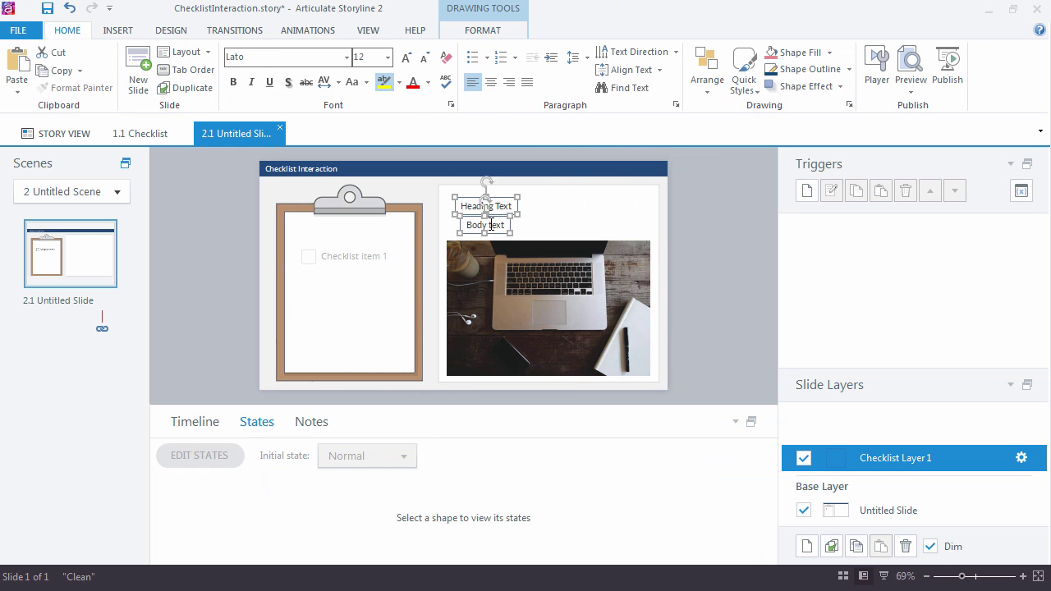
pyautogui.click(485, 35)
pyautogui.click(599, 52)
pyautogui.click(612, 71)
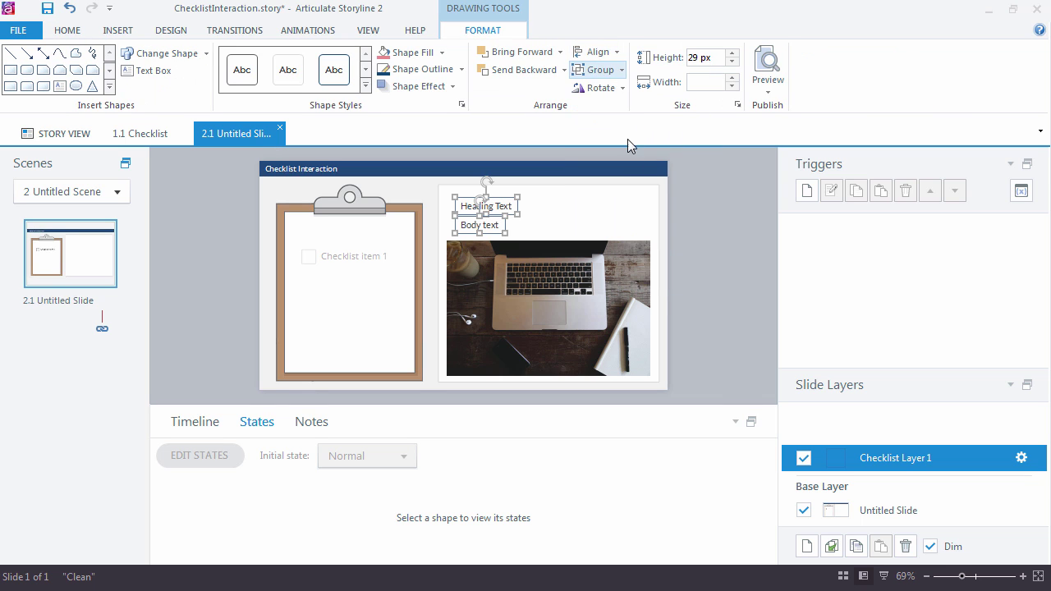
pyautogui.click(604, 202)
# Format the heading text as 16 pt bold.
pyautogui.click(495, 200)
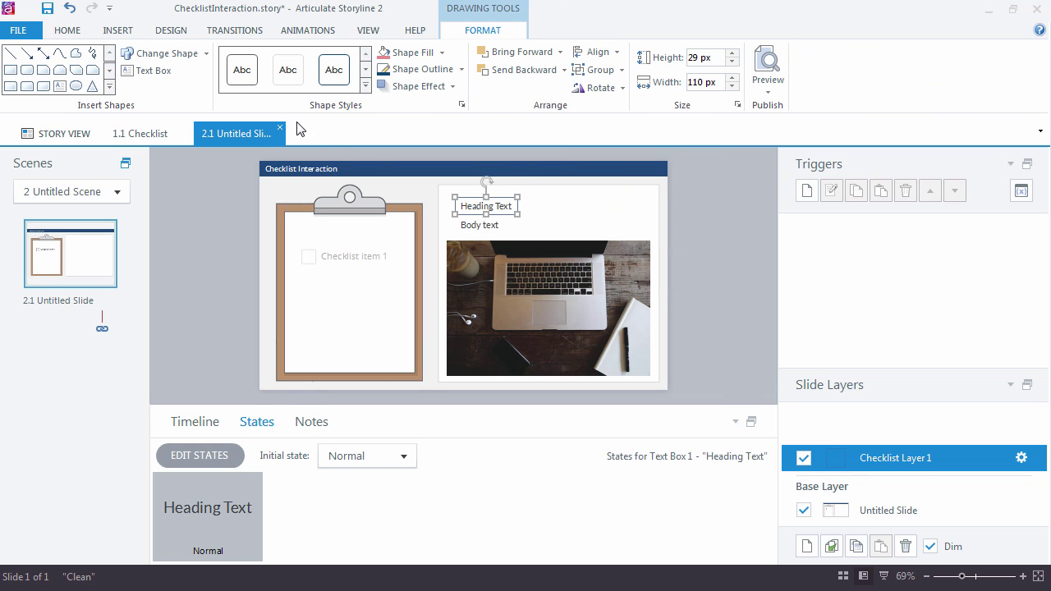
pyautogui.click(76, 33)
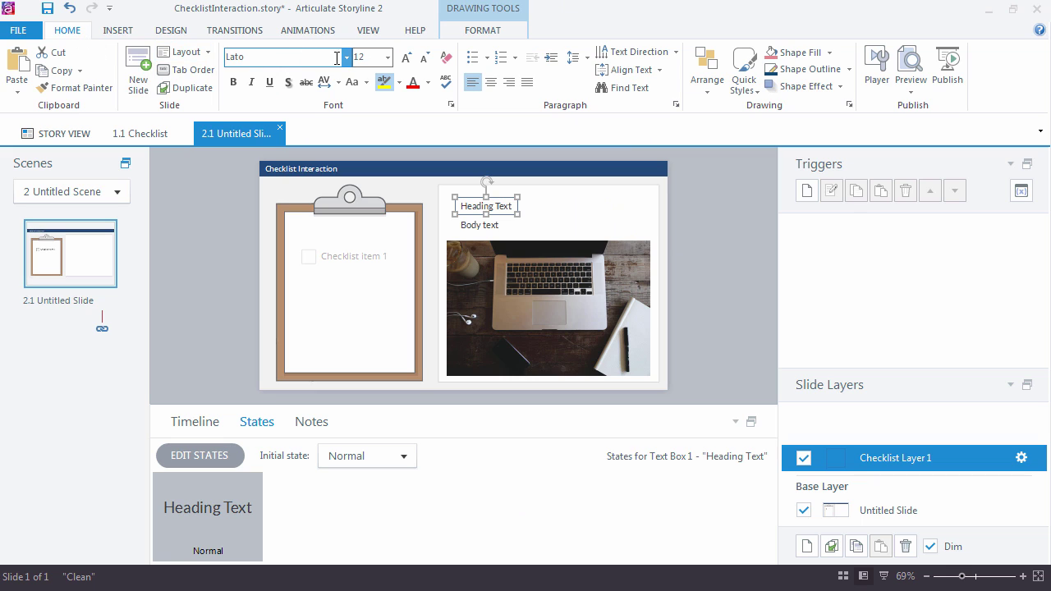
pyautogui.click(405, 61)
pyautogui.click(406, 61)
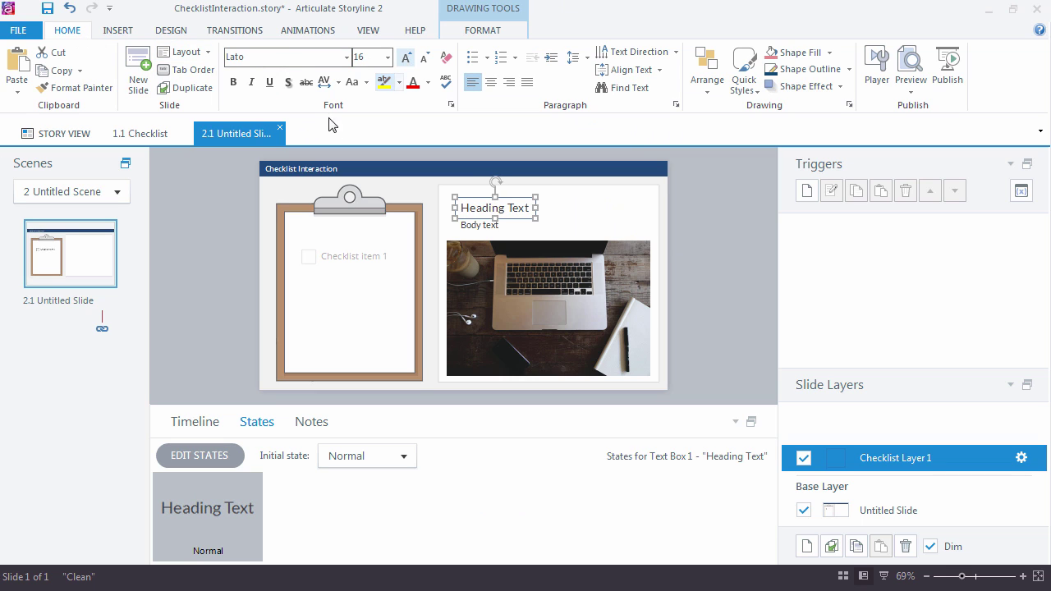
pyautogui.click(233, 82)
pyautogui.click(588, 217)
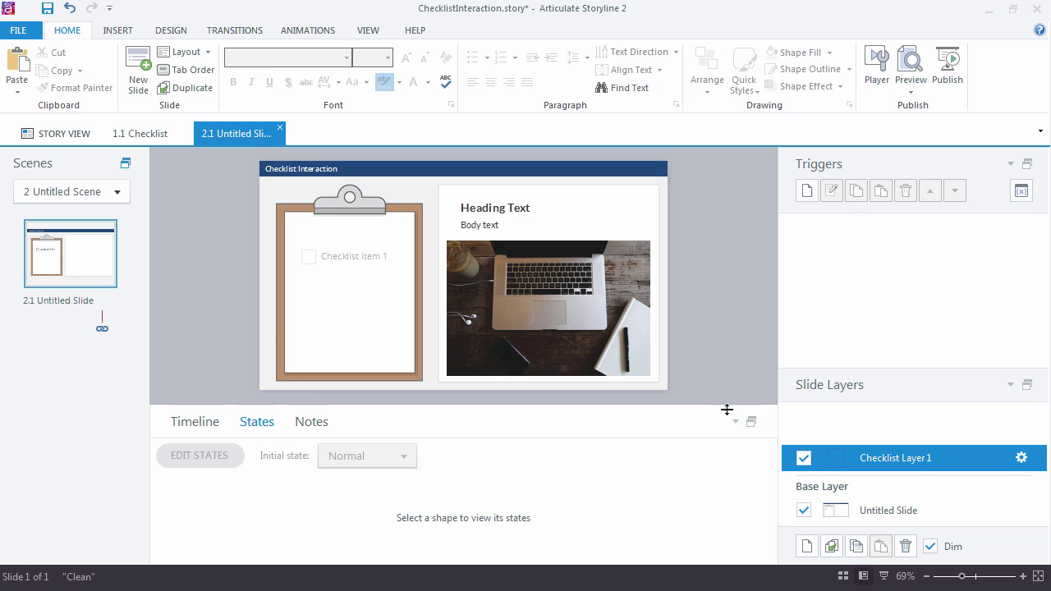
# Move the heading and body text boxes together to line up with the picture's left edge.
pyautogui.click(504, 211)
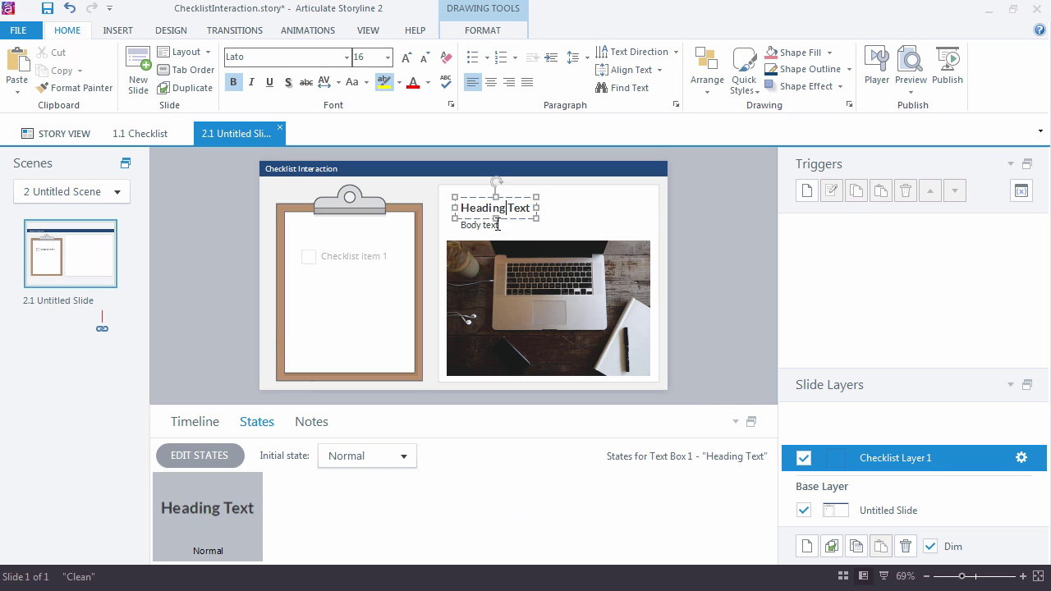
pyautogui.keyDown('shift'); pyautogui.click(497, 224); pyautogui.keyUp('shift')
pyautogui.moveTo(516, 203); pyautogui.dragTo(512, 198)
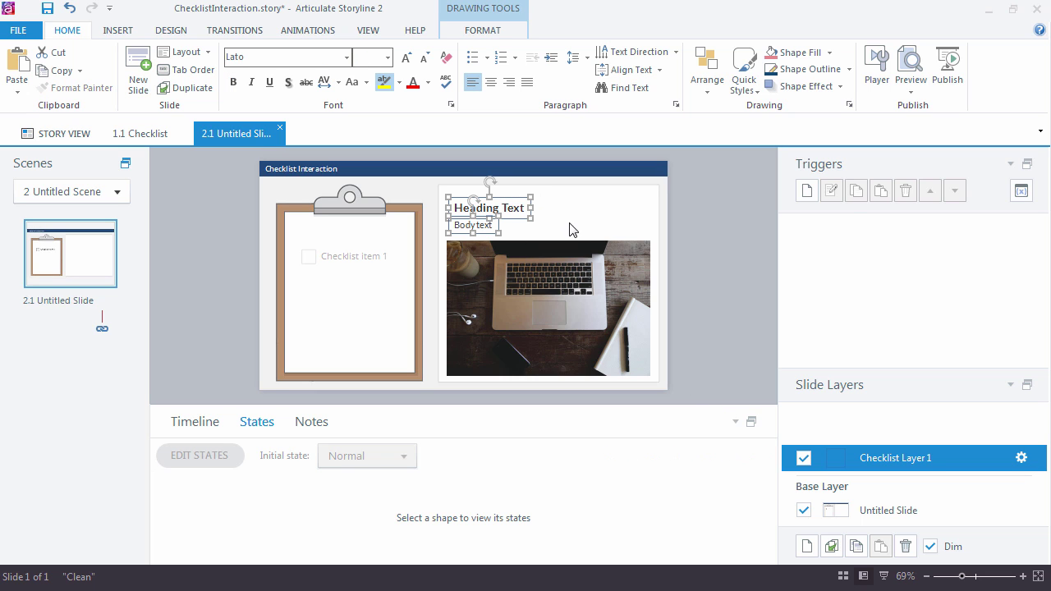
# Add a trigger on the base layer that shows Checklist Layer 1 when the user clicks Checklist item 1.
pyautogui.click(880, 510)
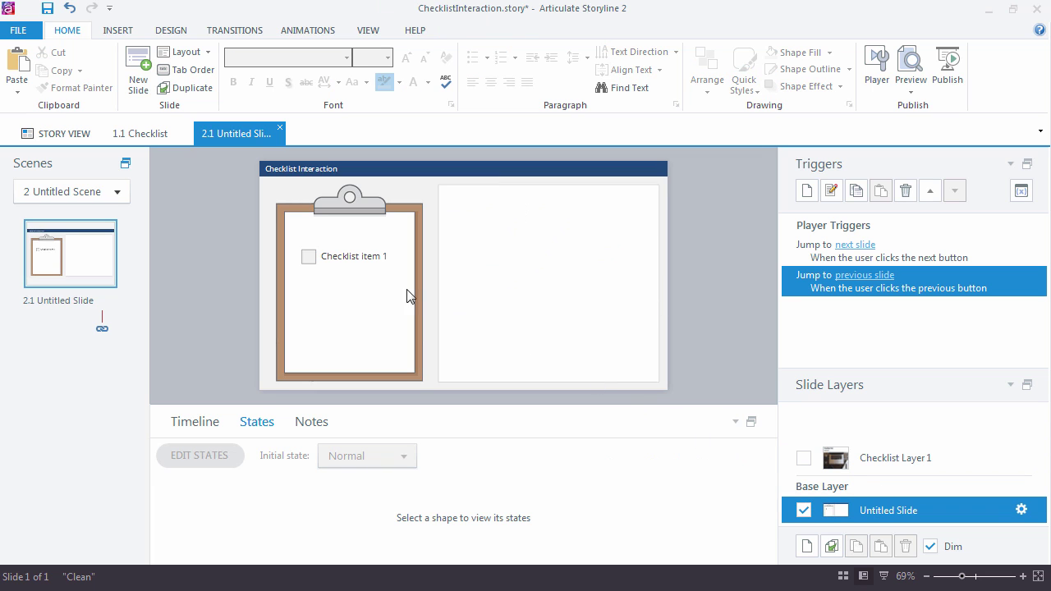
pyautogui.click(366, 264)
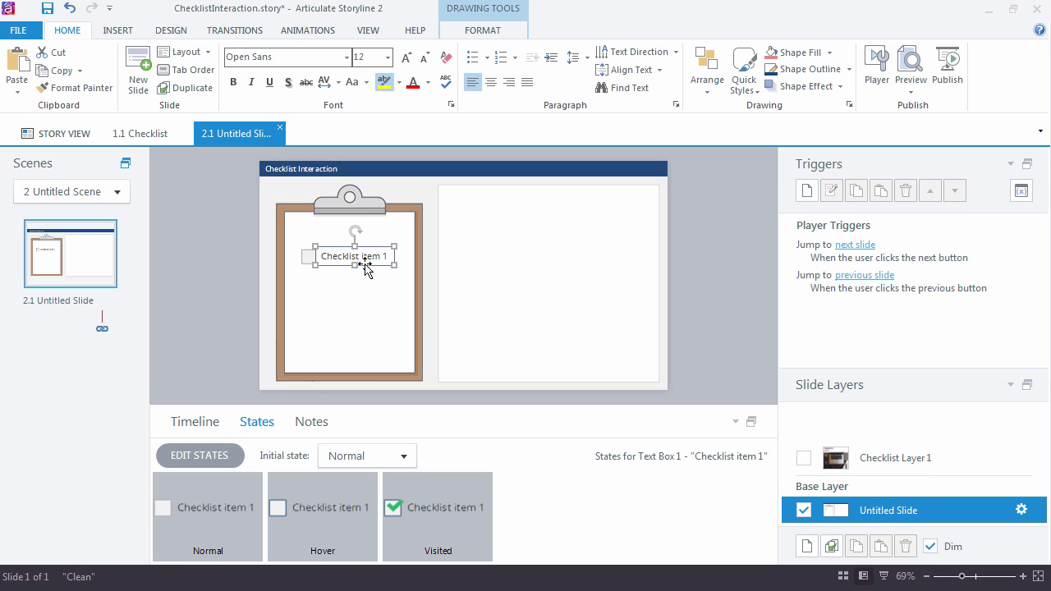
pyautogui.click(806, 190)
pyautogui.moveTo(563, 181); pyautogui.dragTo(678, 109)
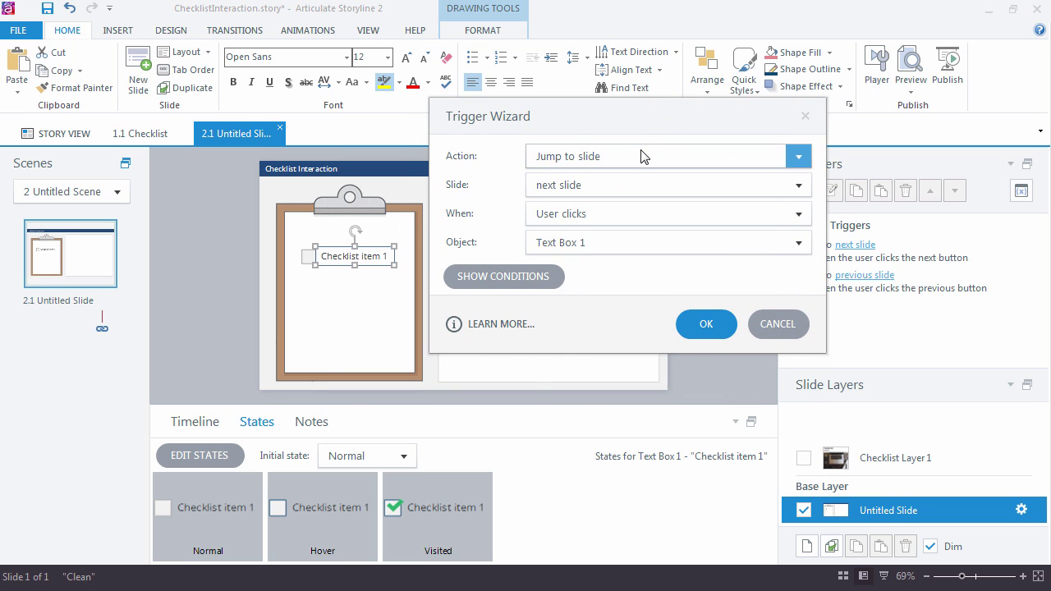
pyautogui.click(641, 156)
pyautogui.click(643, 50)
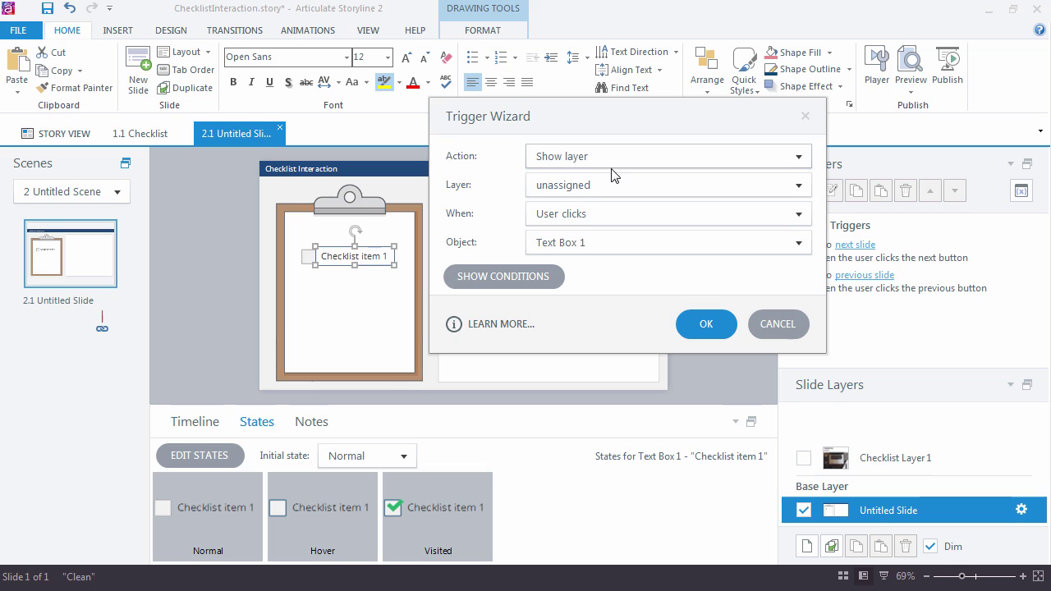
pyautogui.click(596, 185)
pyautogui.click(604, 227)
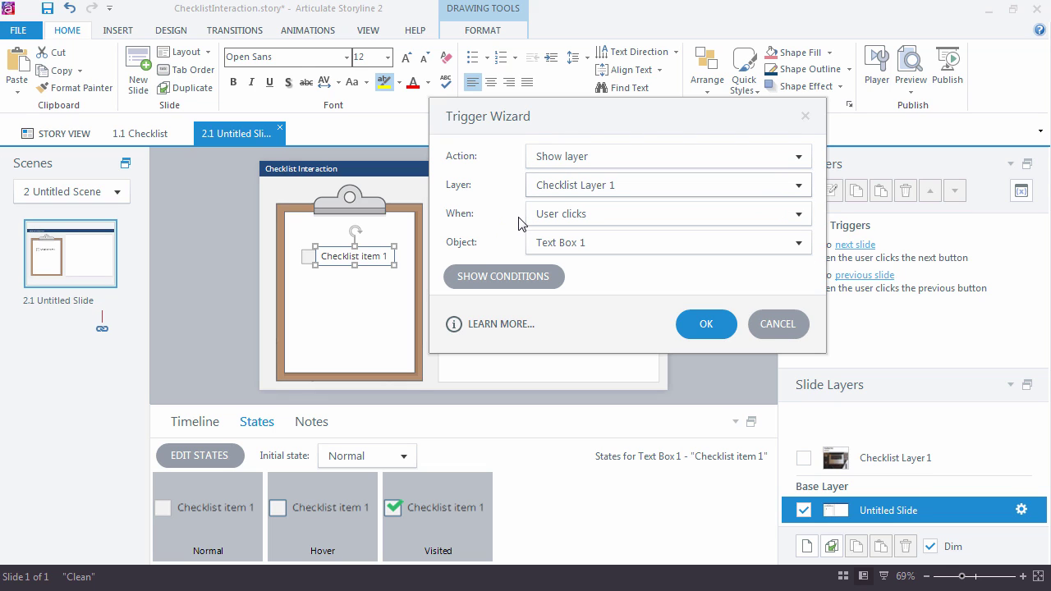
pyautogui.click(706, 324)
# Shift Checklist item 1 slightly up and left on the clipboard, then duplicate it and place the copy directly below.
pyautogui.moveTo(364, 254)
pyautogui.mouseDown()
pyautogui.moveTo(369, 244)
pyautogui.moveTo(381, 252)
pyautogui.mouseUp()
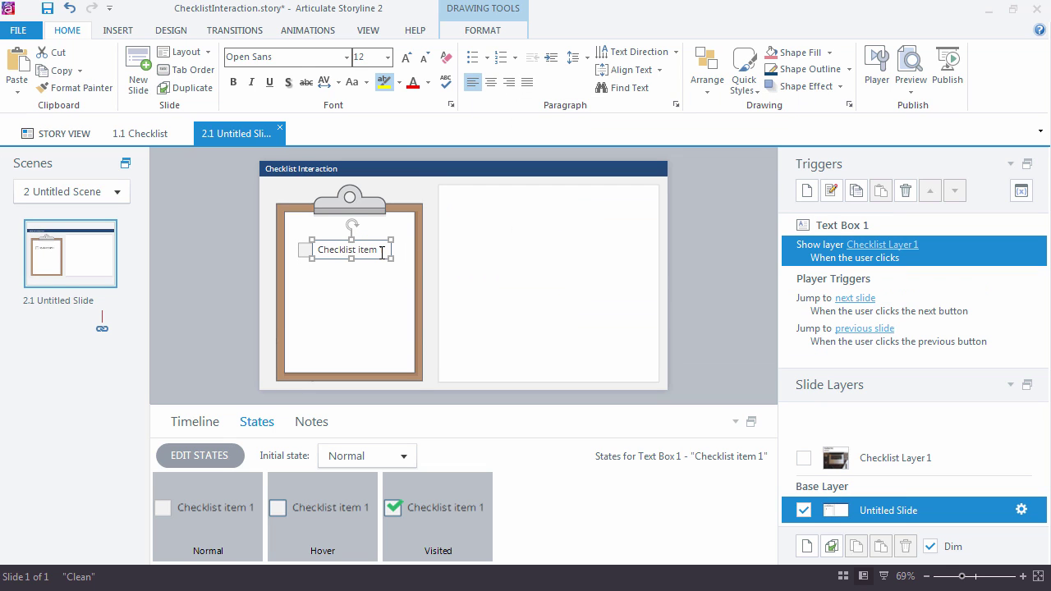
pyautogui.rightClick(404, 322)
pyautogui.click(387, 271)
pyautogui.click(381, 257)
pyautogui.hotkey('ctrl', 'd')
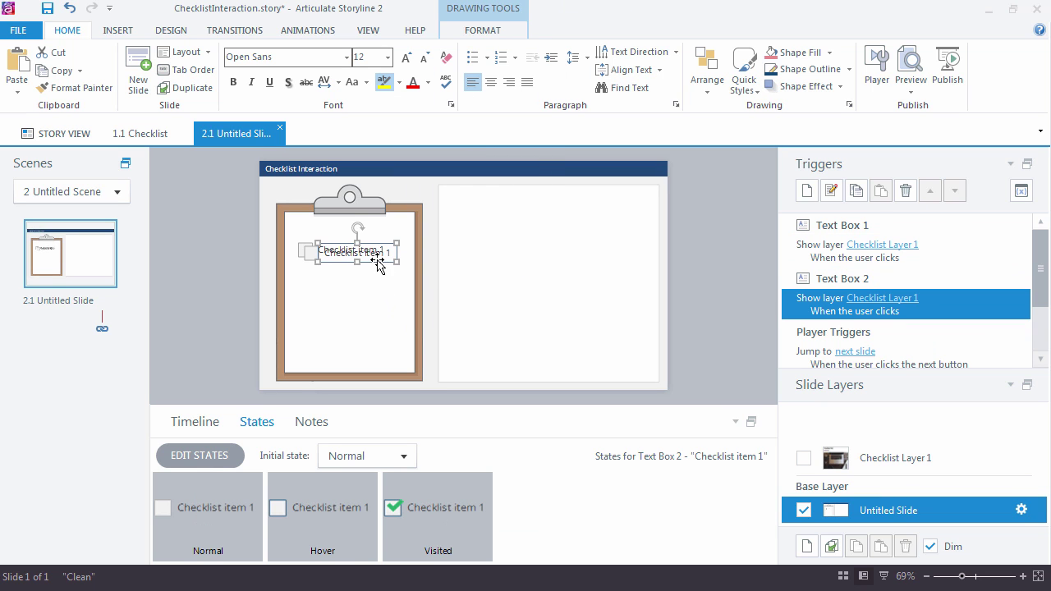
pyautogui.moveTo(377, 261); pyautogui.dragTo(371, 286)
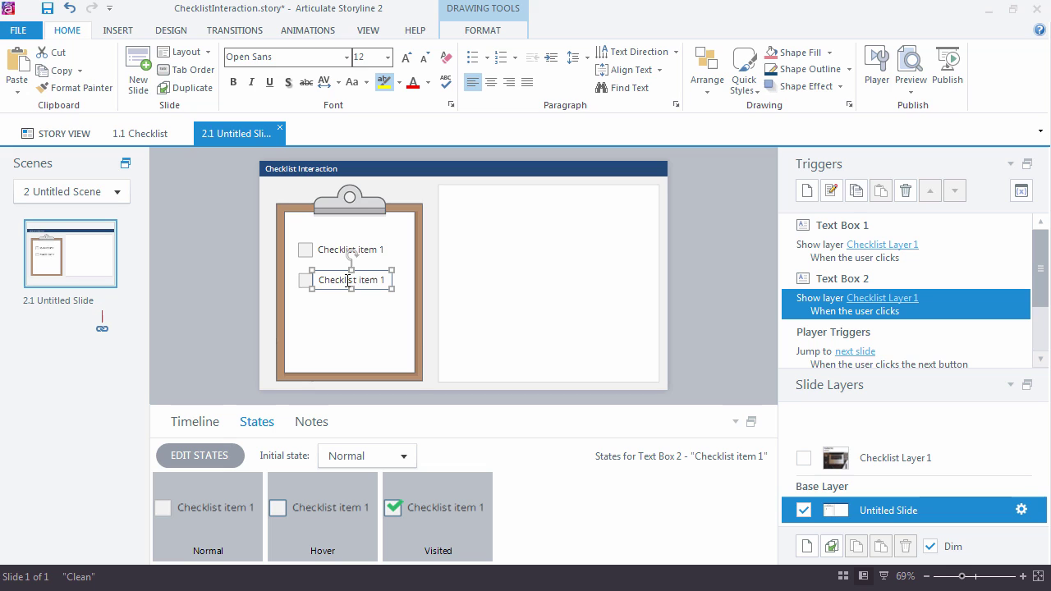
# Change the duplicated item's text to "Checklist item 2".
pyautogui.doubleClick(386, 280)
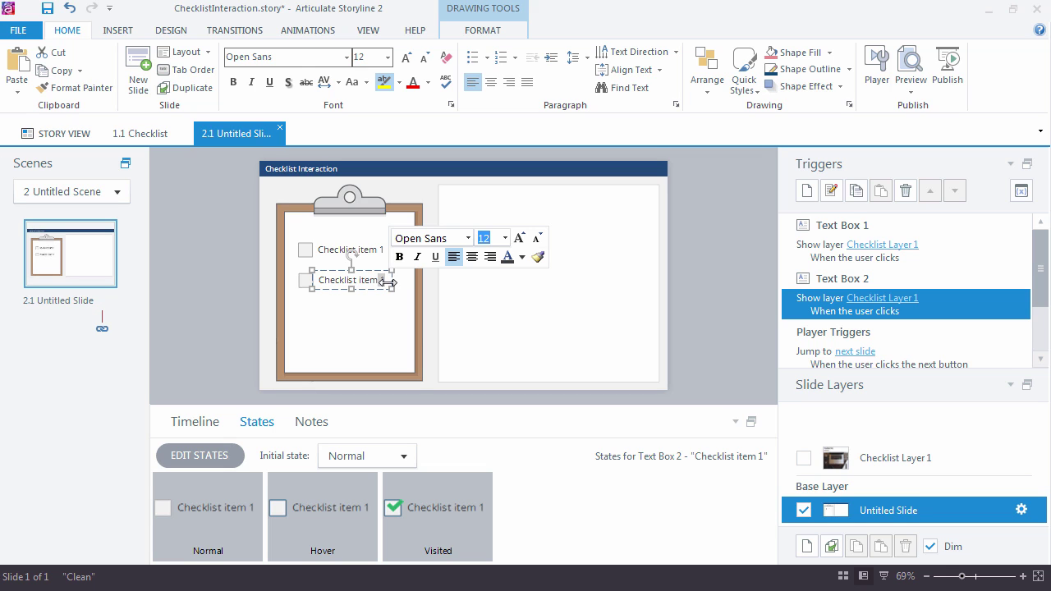
pyautogui.write('2')
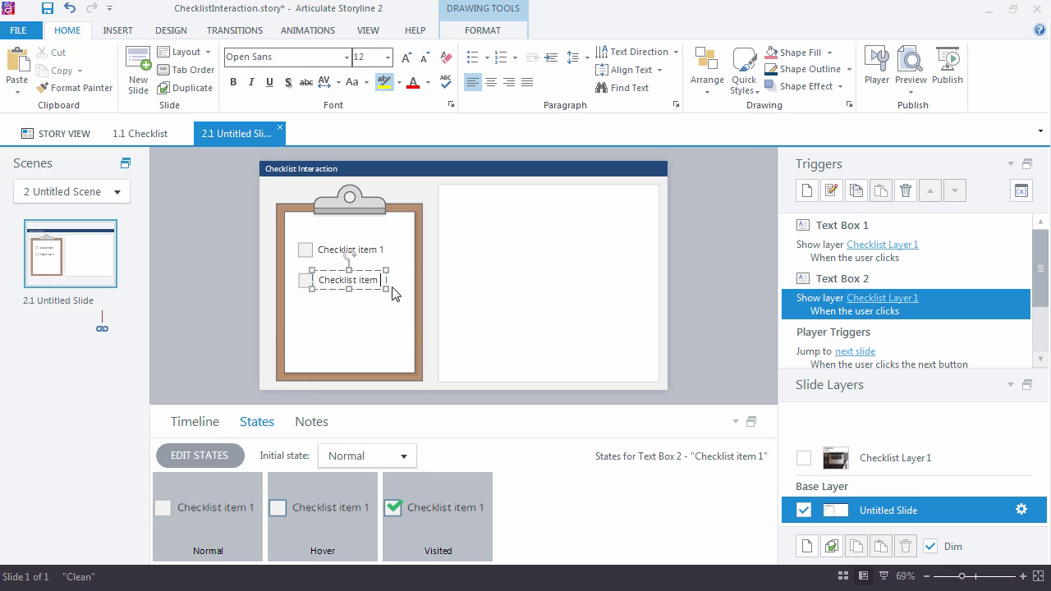
pyautogui.click(391, 343)
pyautogui.click(374, 282)
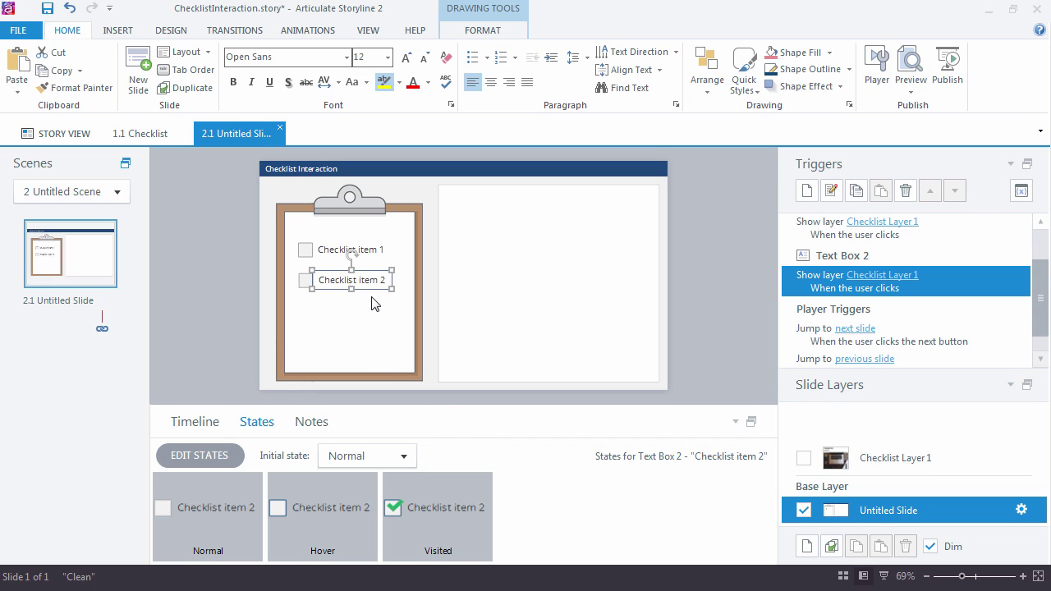
# Duplicate Checklist Layer 1 and rename the copy "Checklist Layer 2".
pyautogui.click(876, 460)
pyautogui.click(832, 546)
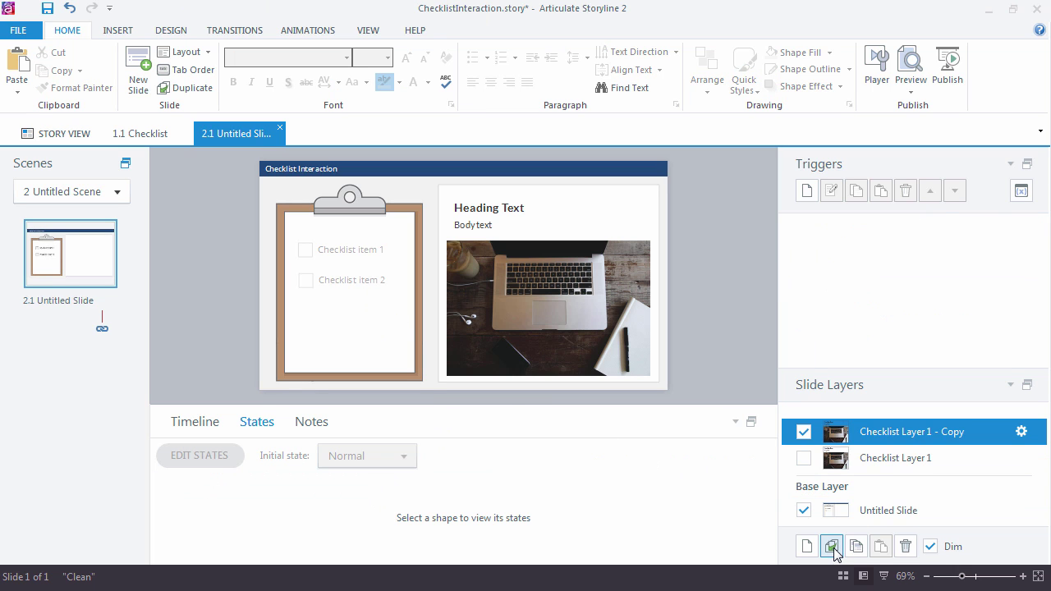
pyautogui.doubleClick(913, 435)
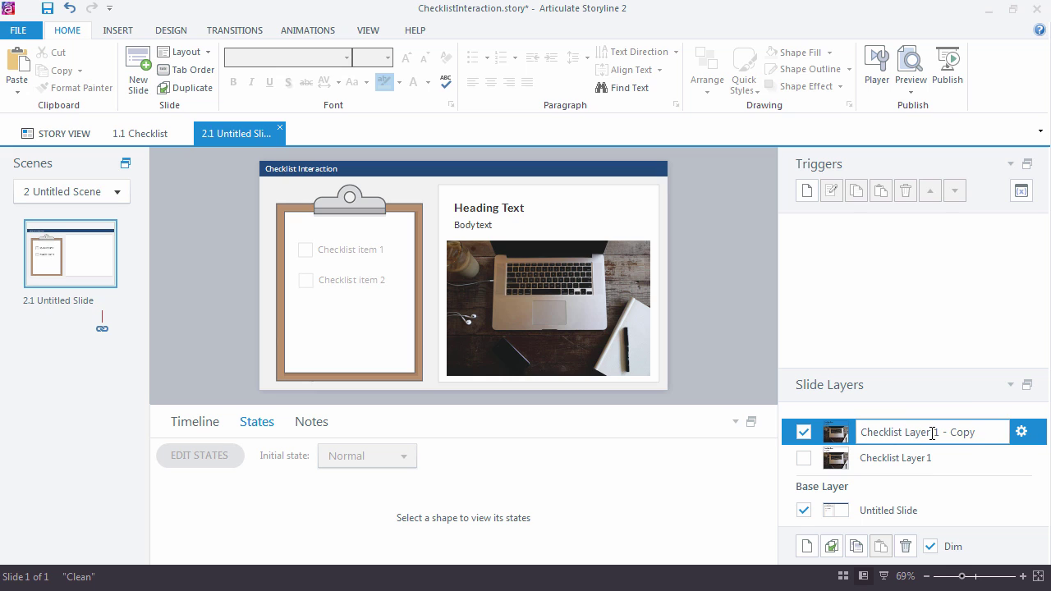
pyautogui.moveTo(933, 434); pyautogui.dragTo(974, 435)
pyautogui.write('2')
pyautogui.click(1003, 462)
pyautogui.click(974, 437)
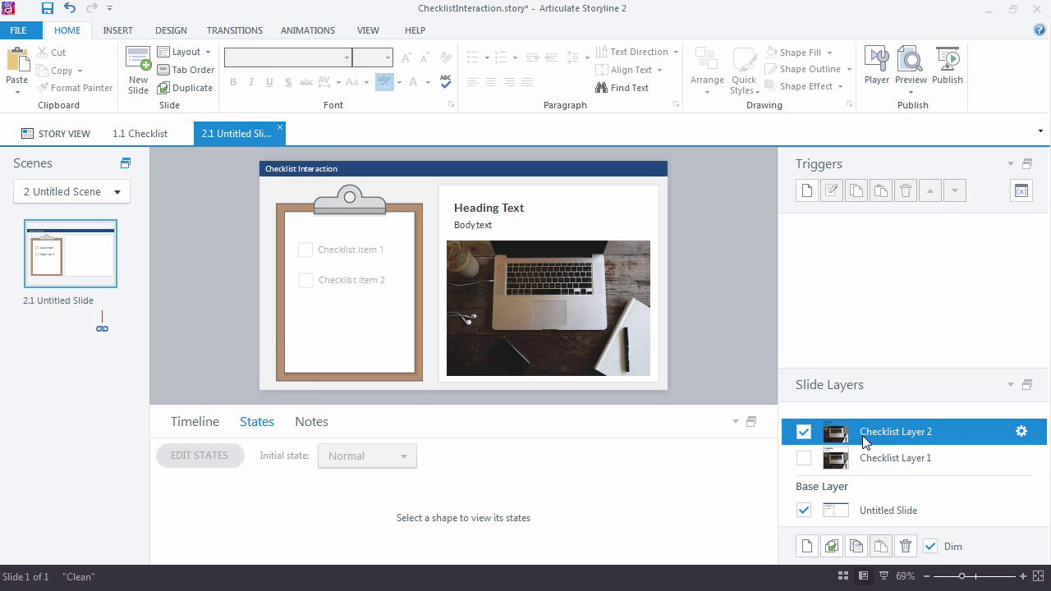
# Replace the picture on Checklist Layer 2 with image-5.
pyautogui.click(584, 331)
pyautogui.rightClick(593, 295)
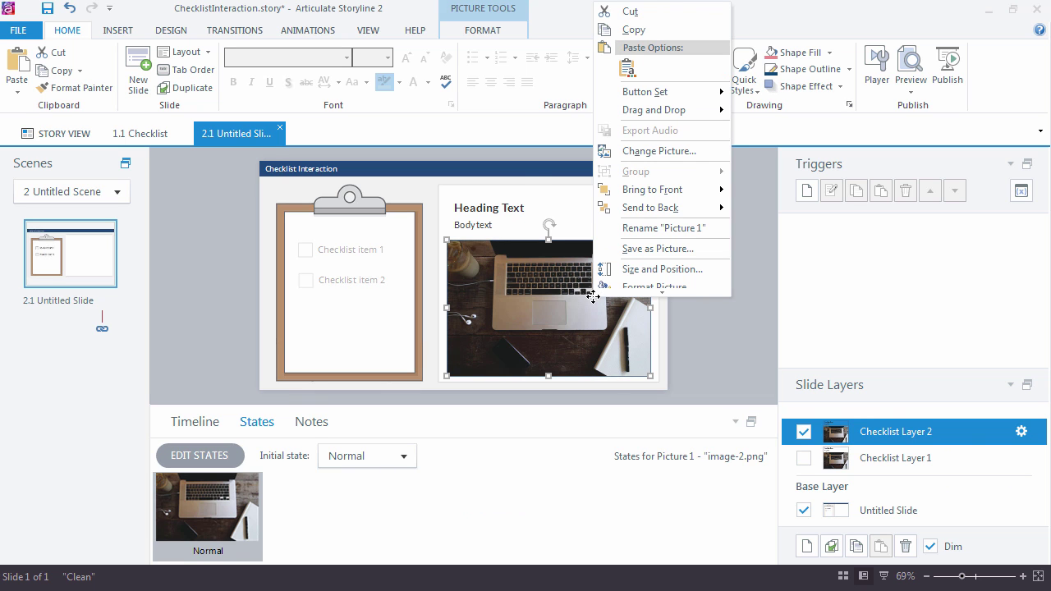
pyautogui.click(662, 151)
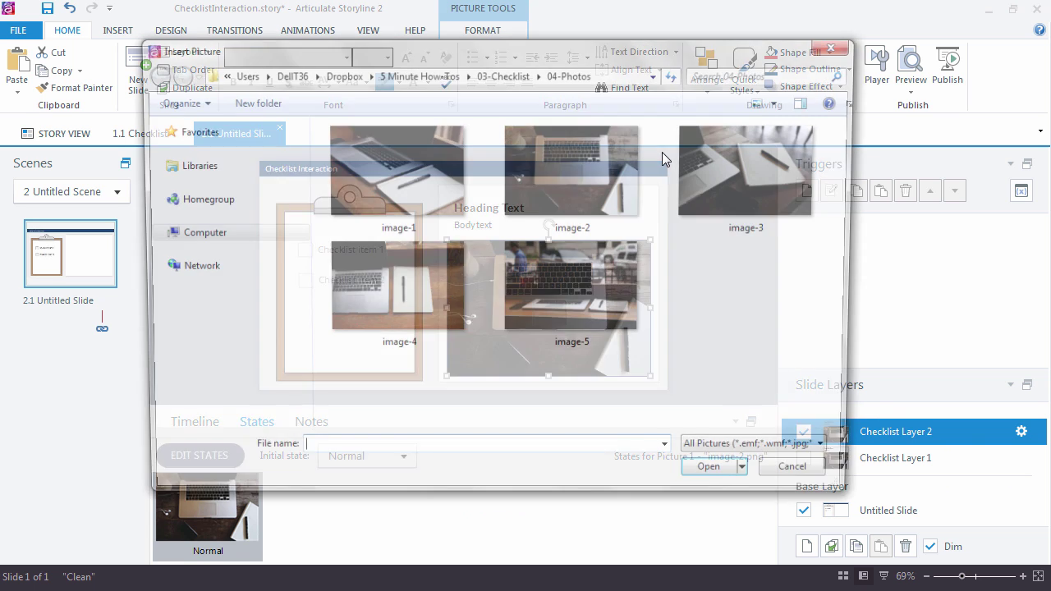
pyautogui.click(573, 288)
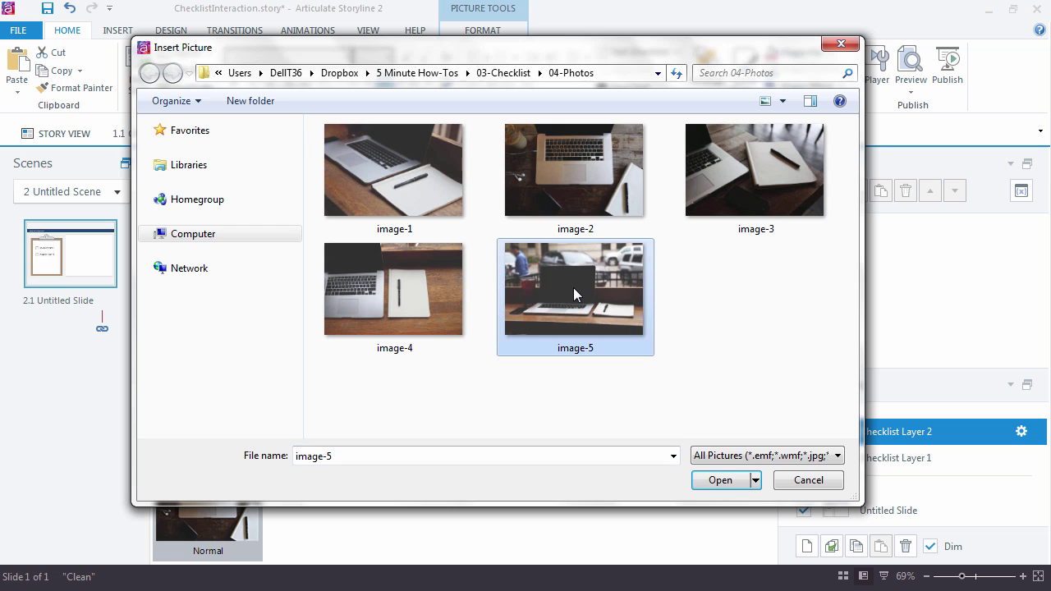
pyautogui.doubleClick(573, 288)
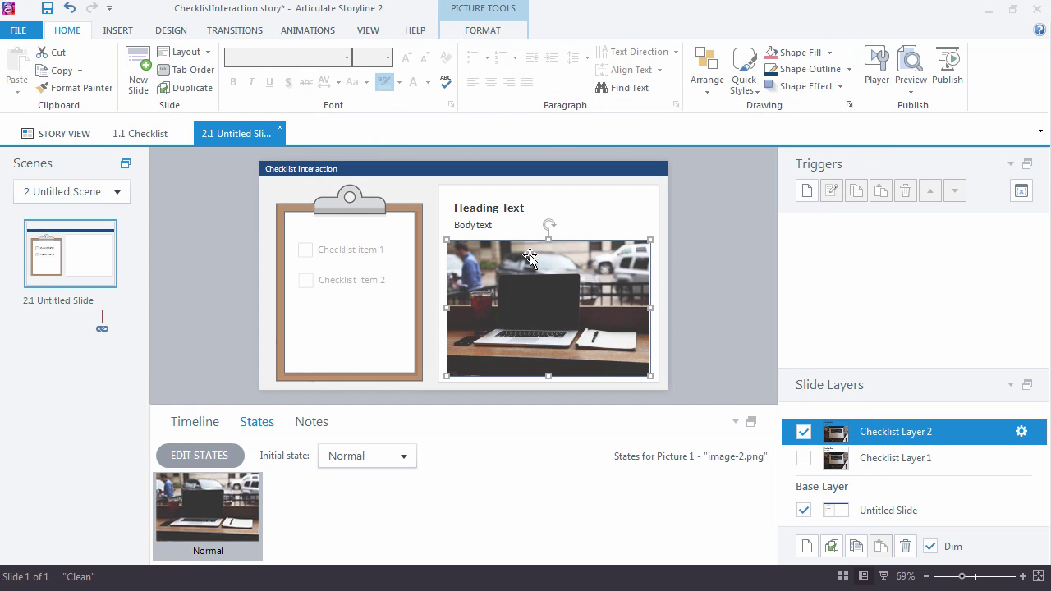
pyautogui.click(513, 216)
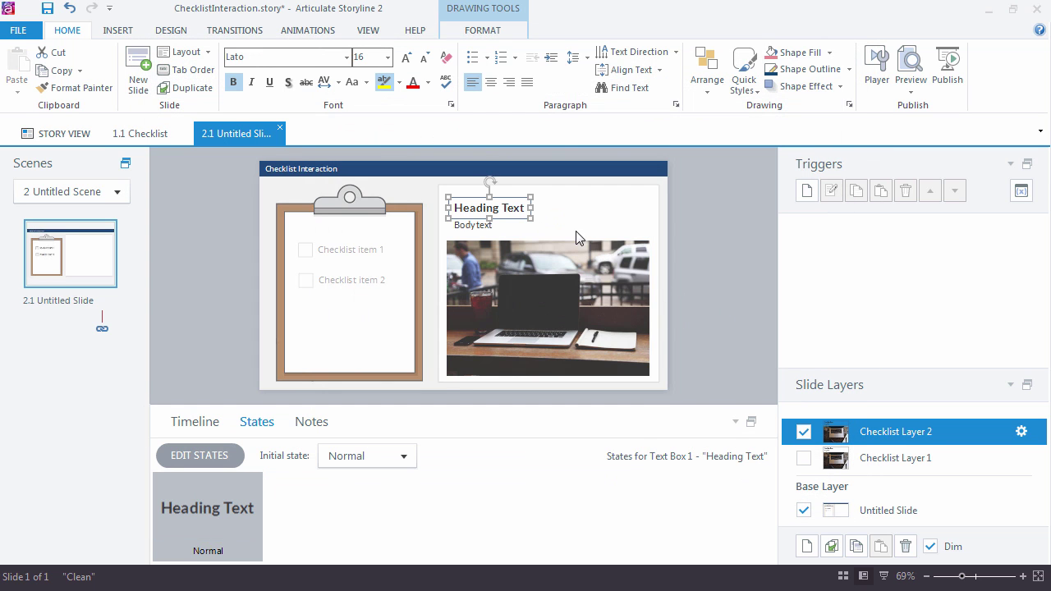
# Change the second checklist item's trigger on the base layer to show Checklist Layer 2.
pyautogui.click(872, 512)
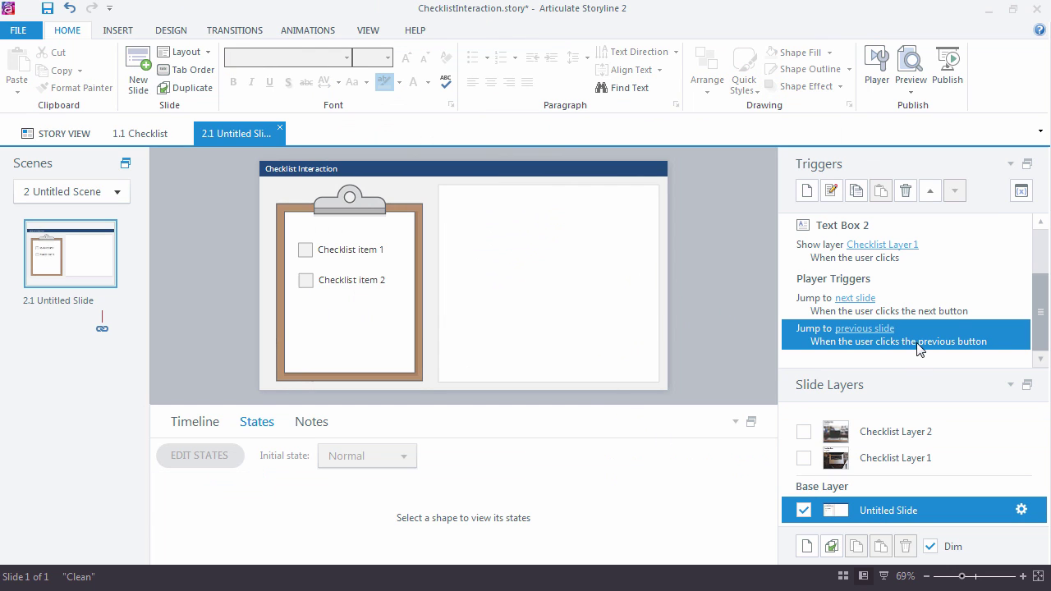
pyautogui.click(1009, 384)
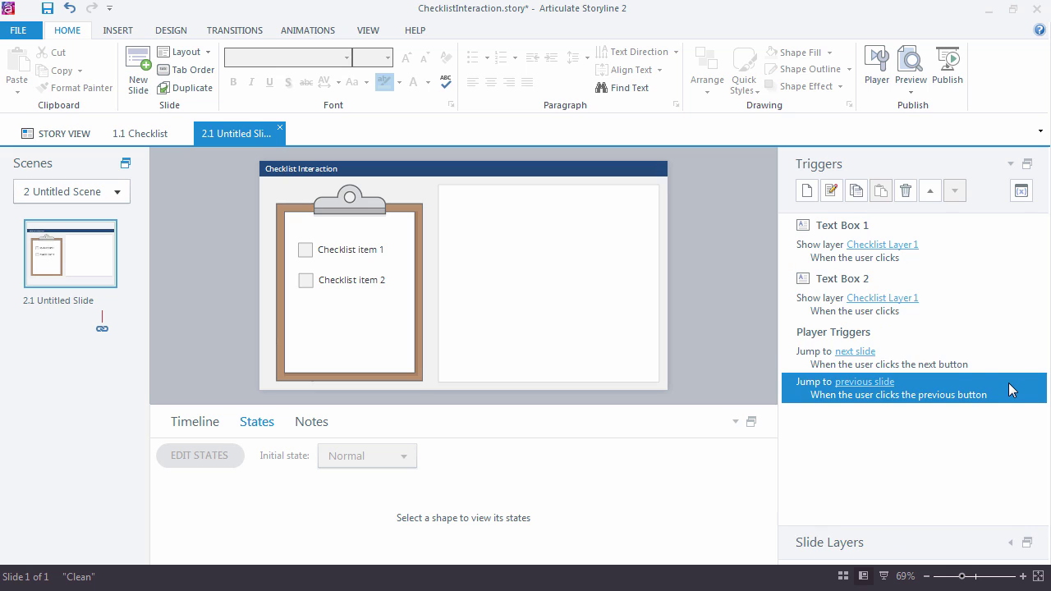
pyautogui.click(905, 299)
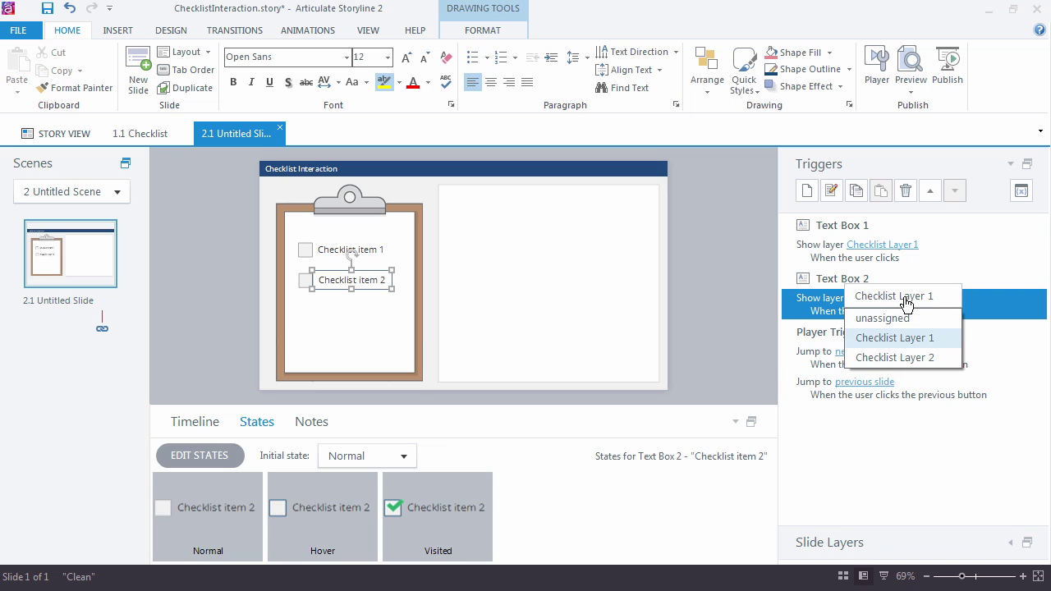
pyautogui.click(929, 359)
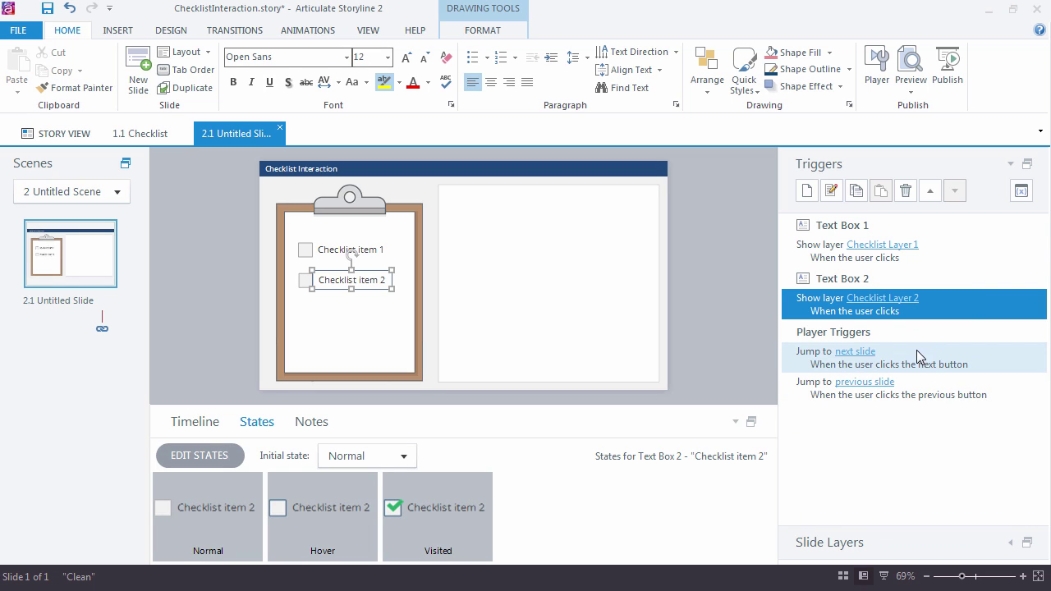
pyautogui.click(753, 337)
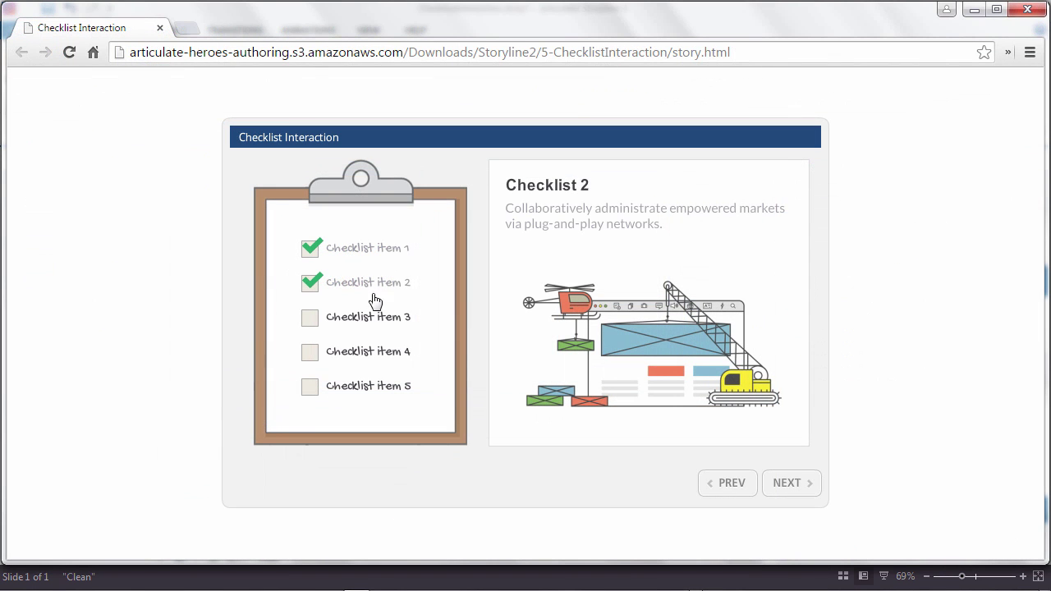
# Test the published checklist example in the browser by choosing Checklist item 3.
pyautogui.click(364, 321)
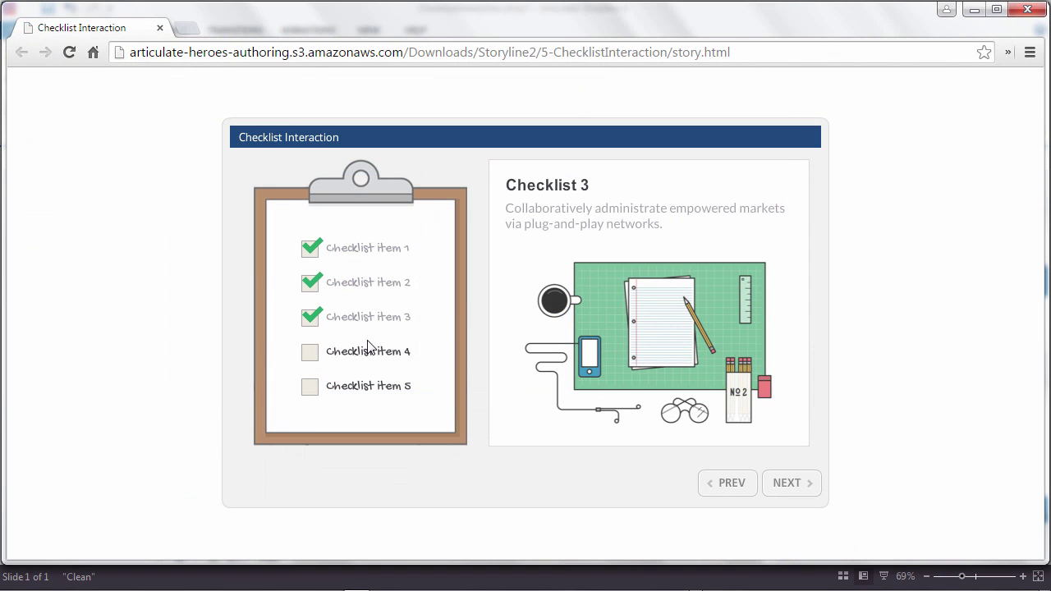